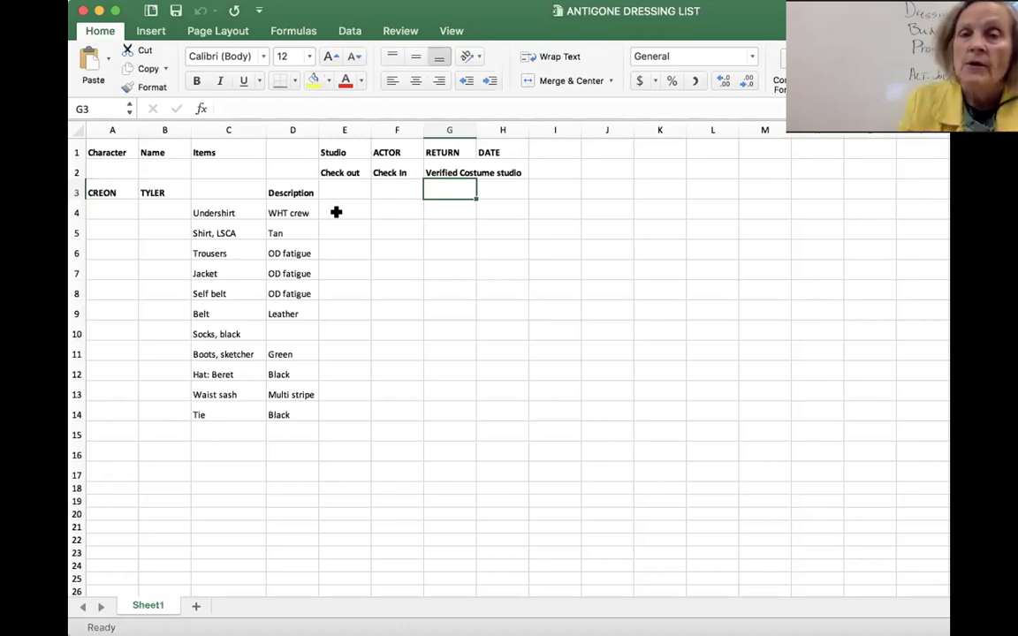
# Mark every costume item from Undershirt through Tie with x in the Studio Check out column (E4:E14).
pyautogui.click(338, 212)
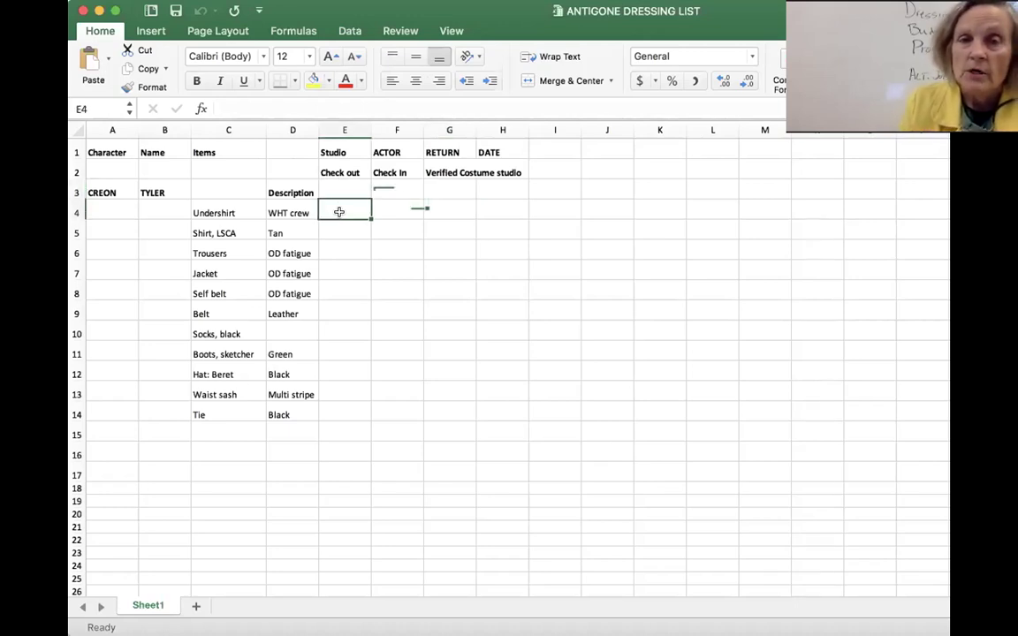
pyautogui.write('x')
pyautogui.press('Return')
pyautogui.write('x')
pyautogui.click(338, 253)
pyautogui.write('x')
pyautogui.click(335, 270)
pyautogui.write('x')
pyautogui.click(330, 290)
pyautogui.write('x')
pyautogui.click(326, 309)
pyautogui.write('x')
pyautogui.click(329, 333)
pyautogui.write('x')
pyautogui.click(327, 358)
pyautogui.write('x')
pyautogui.click(328, 367)
pyautogui.write('x')
pyautogui.click(327, 386)
pyautogui.write('x')
pyautogui.click(328, 404)
pyautogui.write('x')
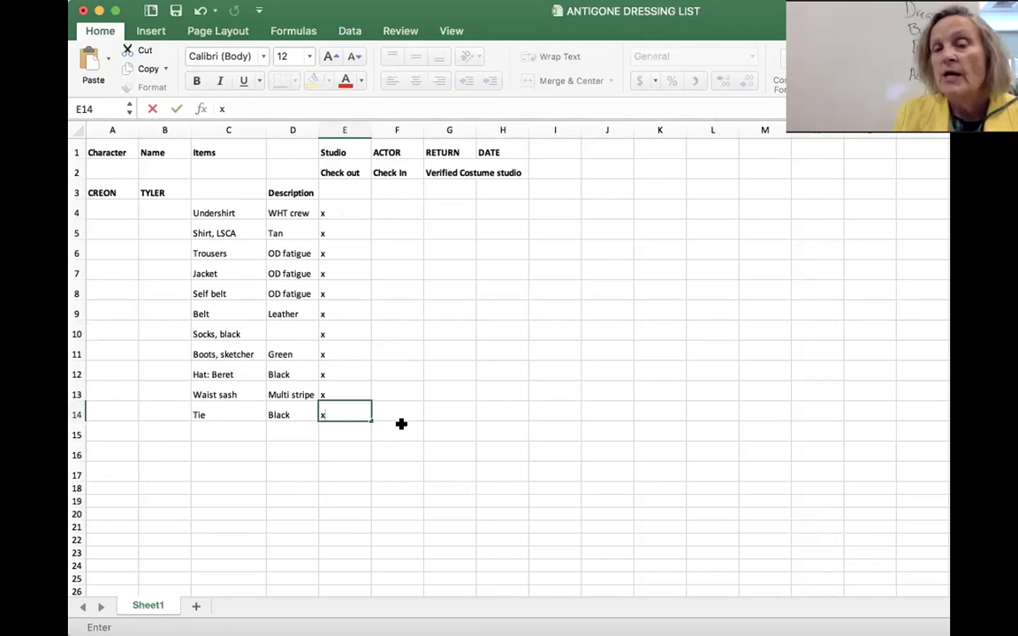
# Mark the undershirt, shirt, jacket and every item from Belt through Tie with x in the Actor Check In column.
pyautogui.click(404, 210)
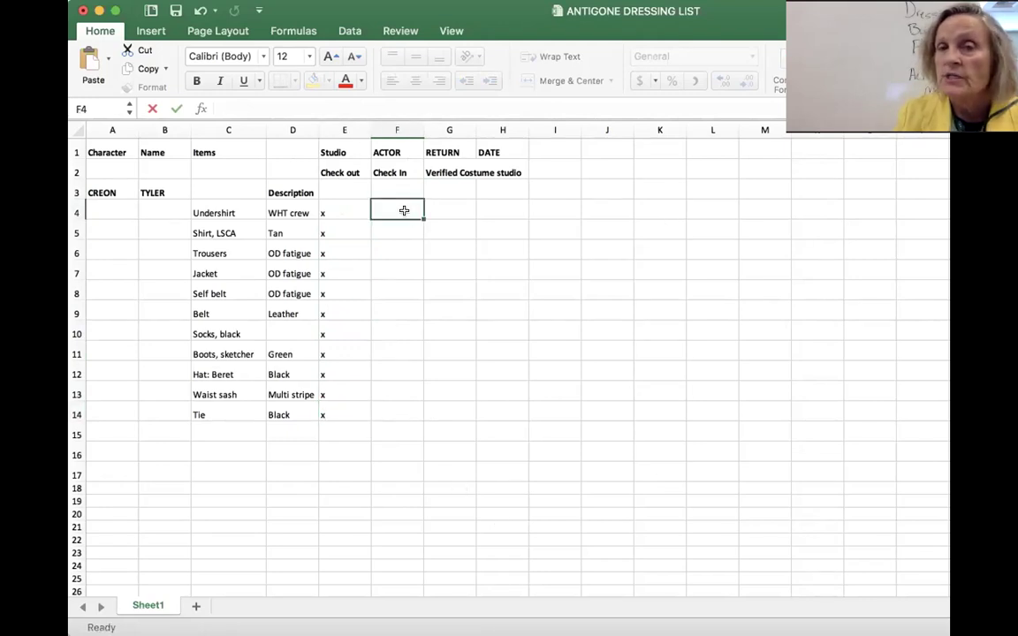
pyautogui.write('x')
pyautogui.click(394, 233)
pyautogui.write('x')
pyautogui.click(391, 245)
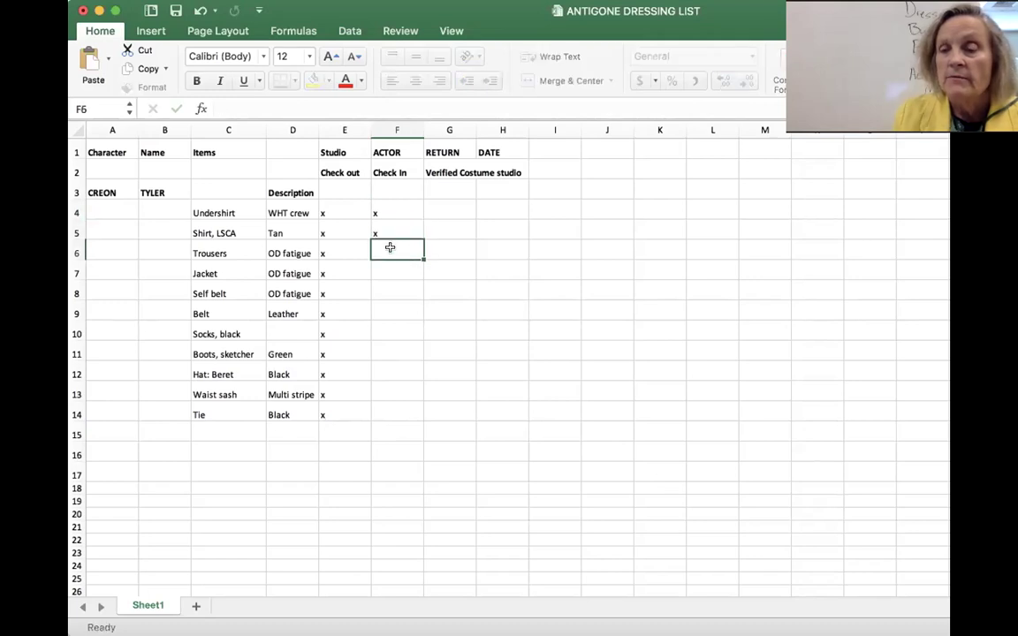
pyautogui.press('Return')
pyautogui.write('x')
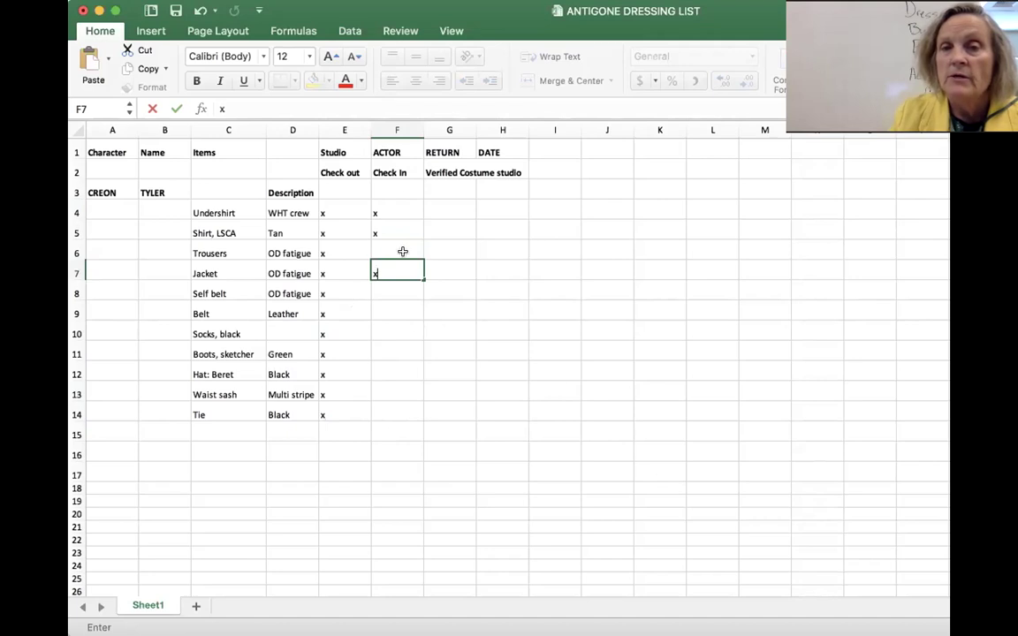
pyautogui.click(384, 312)
pyautogui.write('x')
pyautogui.click(383, 334)
pyautogui.write('x')
pyautogui.press('Return')
pyautogui.write('x')
pyautogui.press('Return')
pyautogui.write('x')
pyautogui.press('Return')
pyautogui.write('x')
pyautogui.press('Return')
pyautogui.write('x')
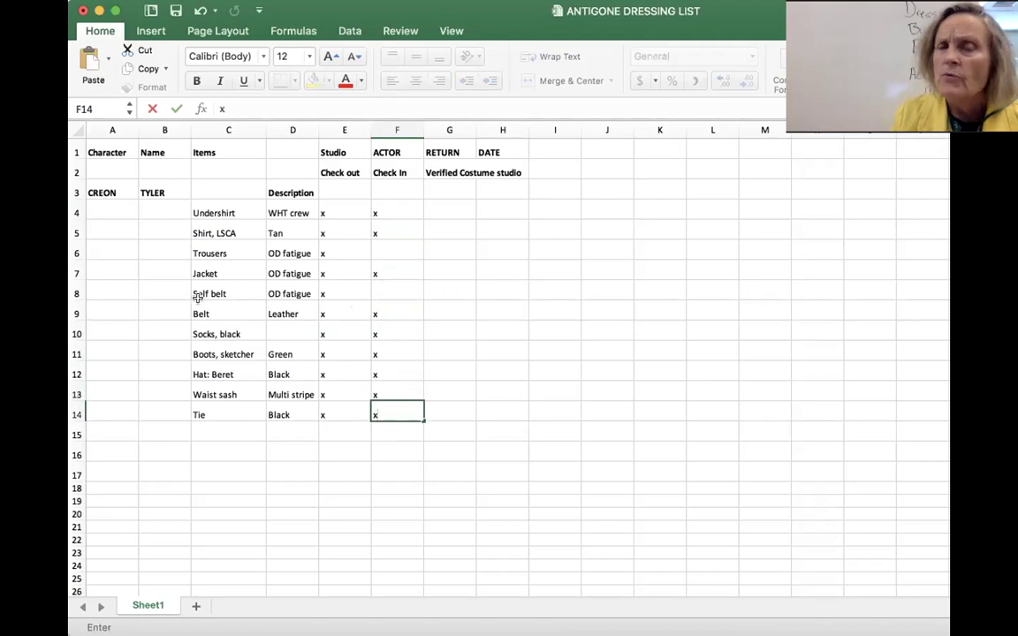
# Mark the self belt and trousers with a single x each in the Actor Check In column.
pyautogui.click(379, 290)
pyautogui.write('x')
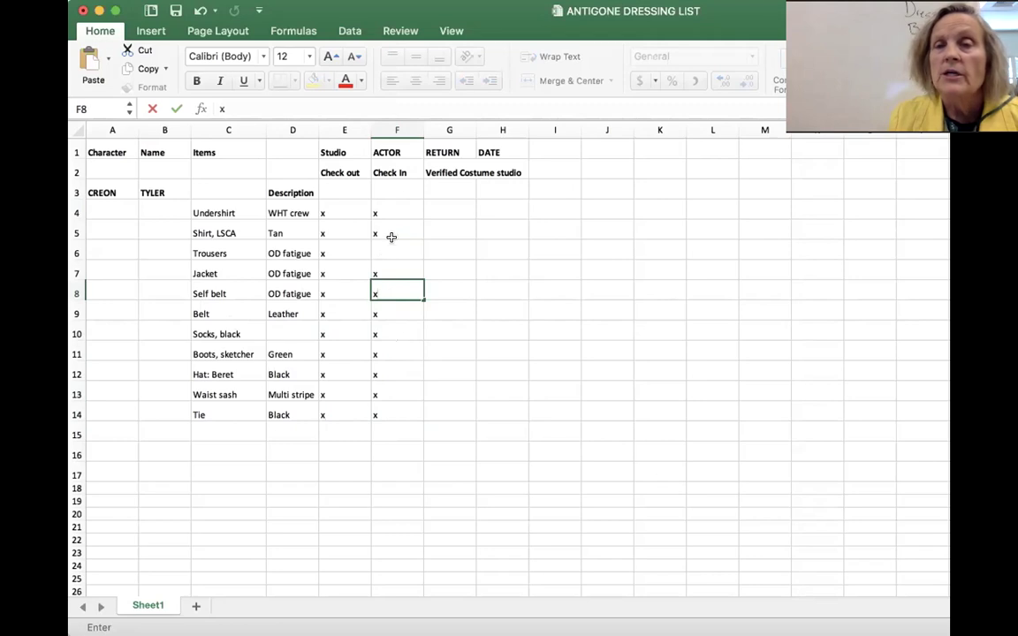
pyautogui.write('x')
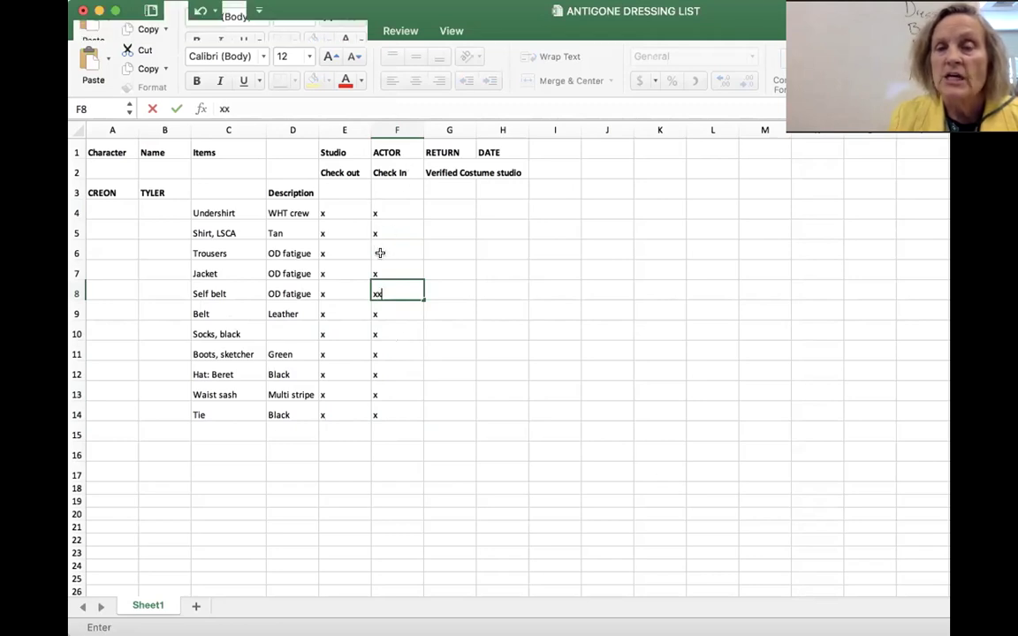
pyautogui.click(380, 253)
pyautogui.write('x')
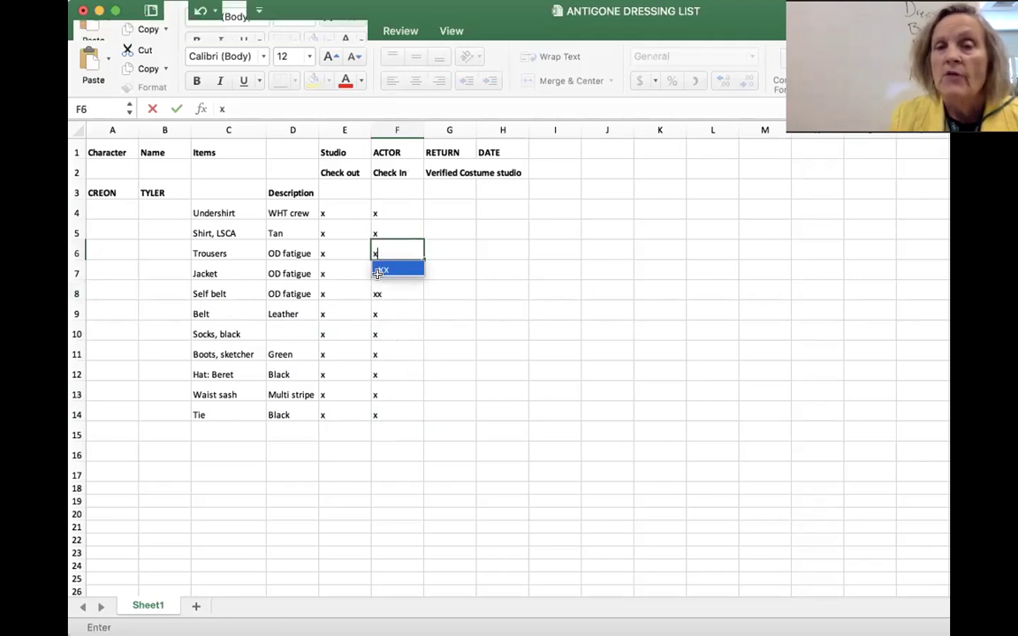
pyautogui.click(380, 291)
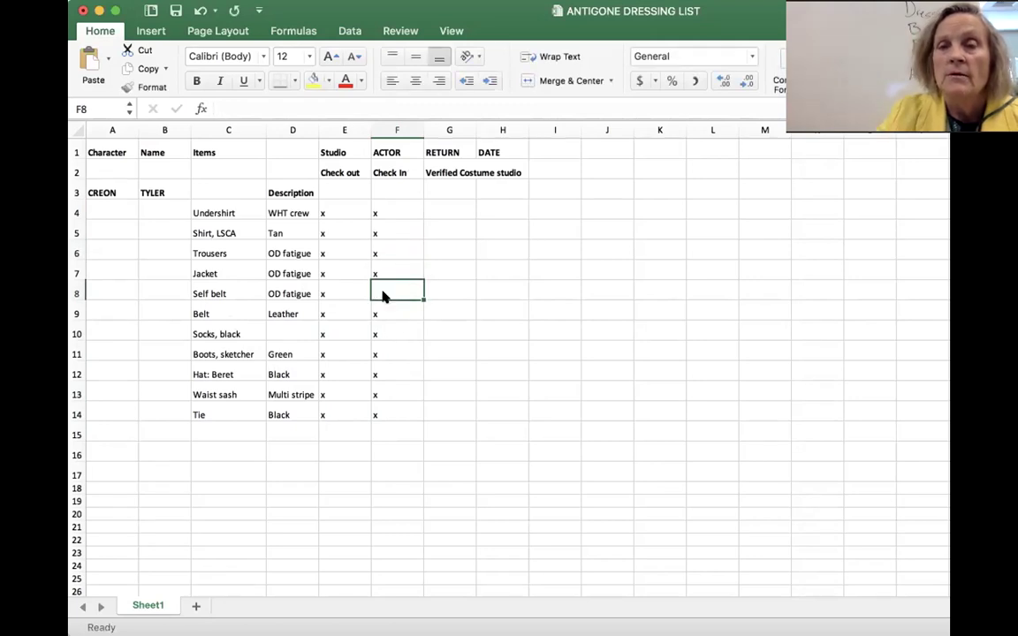
pyautogui.write('x')
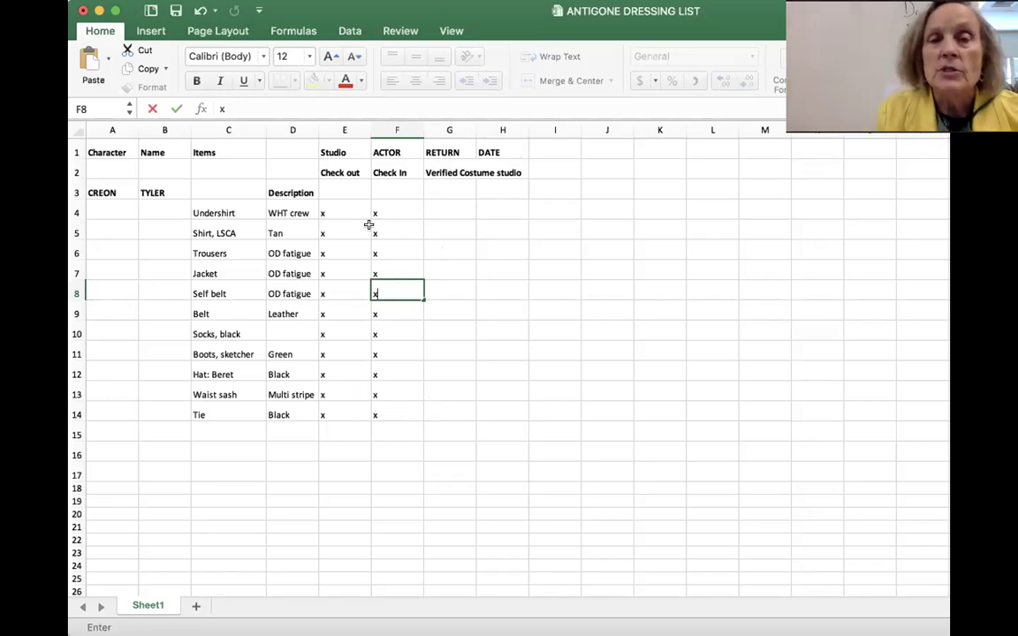
# Clear the row 2 headings Check out, Check In and Verified Costume studio.
pyautogui.click(341, 173)
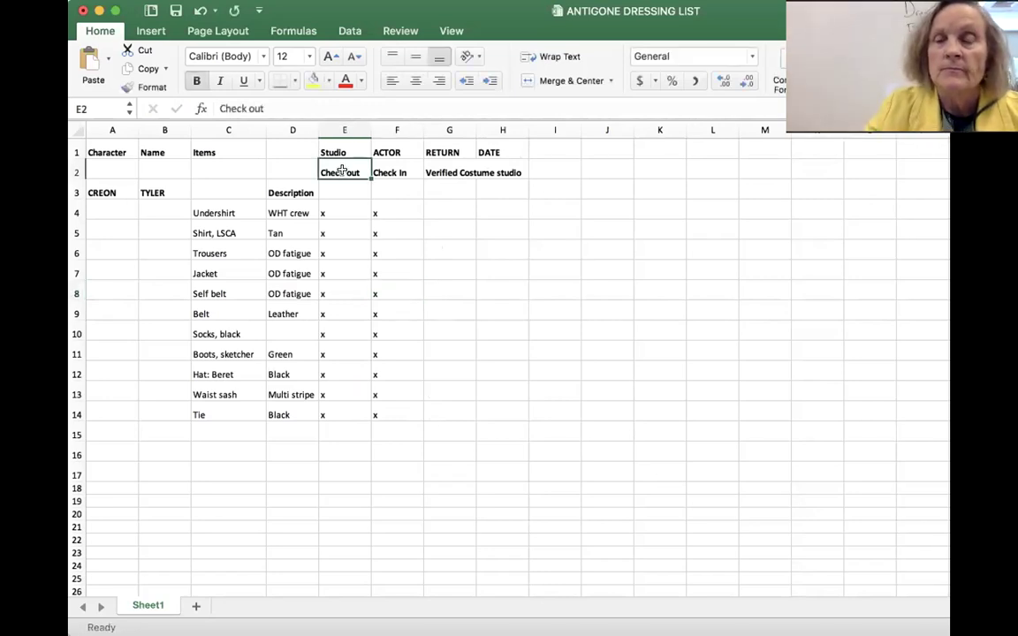
pyautogui.press('Delete')
pyautogui.click(397, 188)
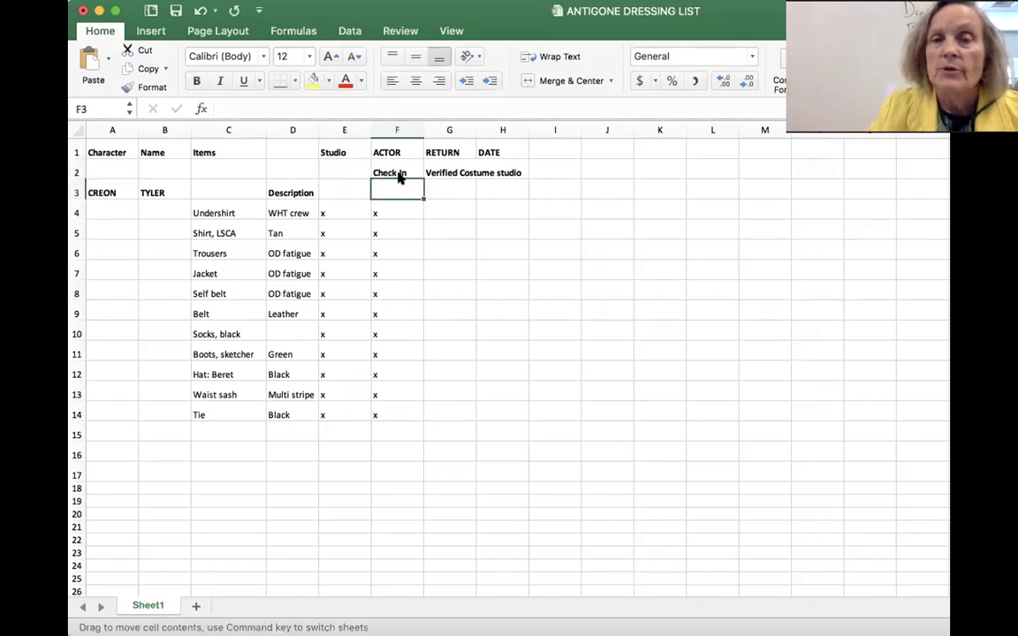
pyautogui.click(501, 173)
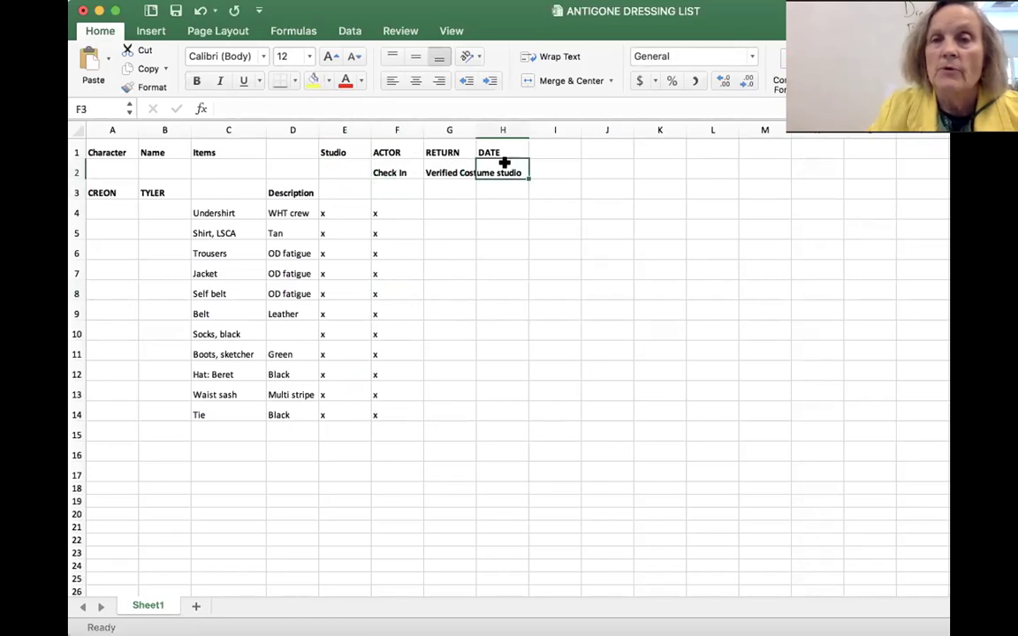
pyautogui.keyDown('shift'); pyautogui.click(390, 167); pyautogui.keyUp('shift')
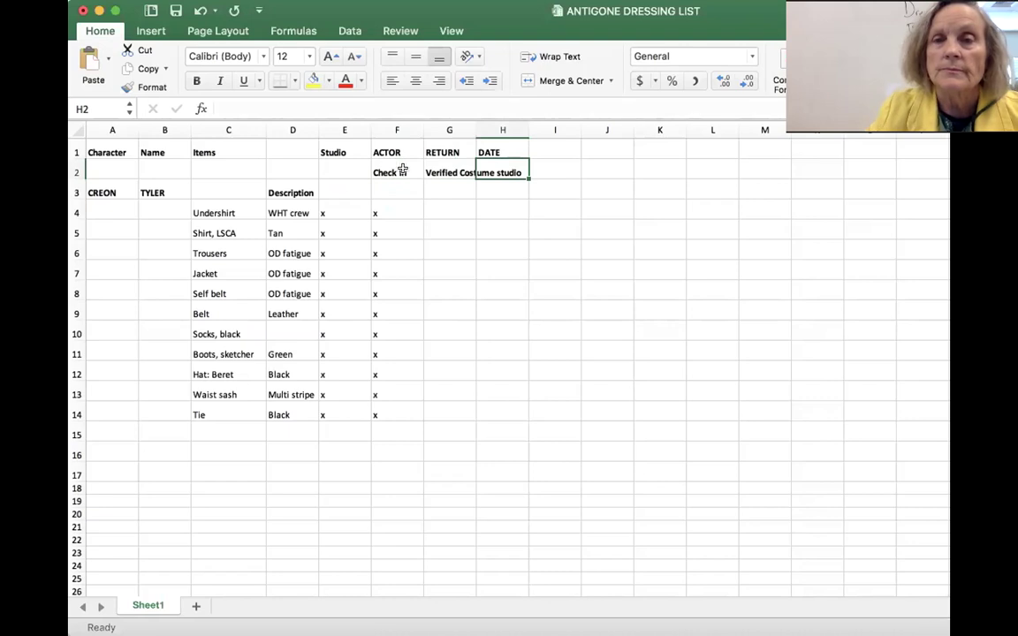
pyautogui.click(428, 167)
pyautogui.press('Delete')
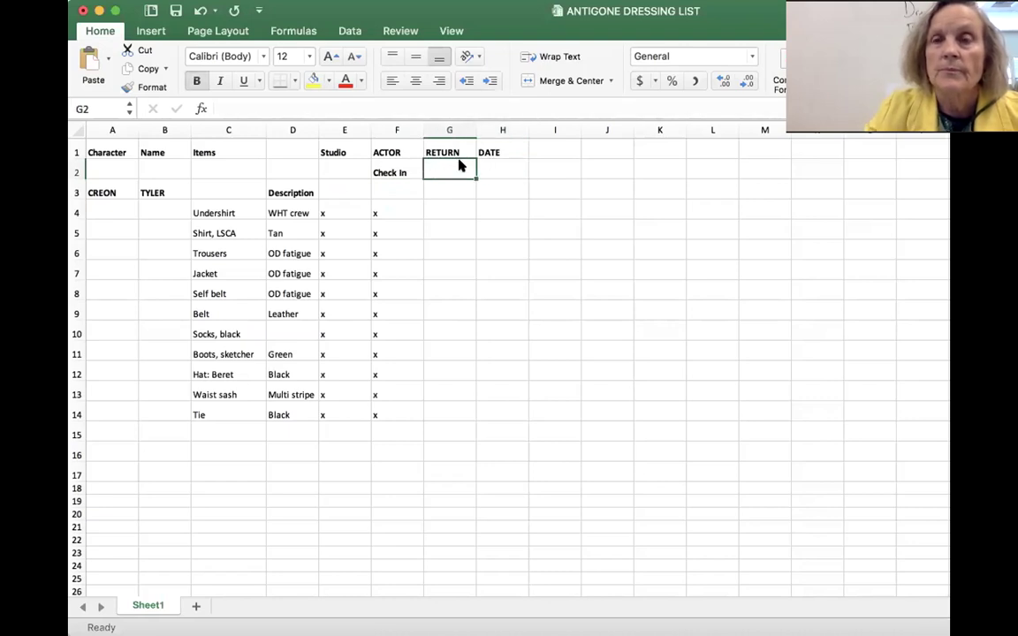
pyautogui.click(389, 168)
pyautogui.press('Delete')
# Clear the row 1 headings Studio, ACTOR, RETURN and DATE in E1:H1.
pyautogui.click(333, 165)
pyautogui.click(338, 151)
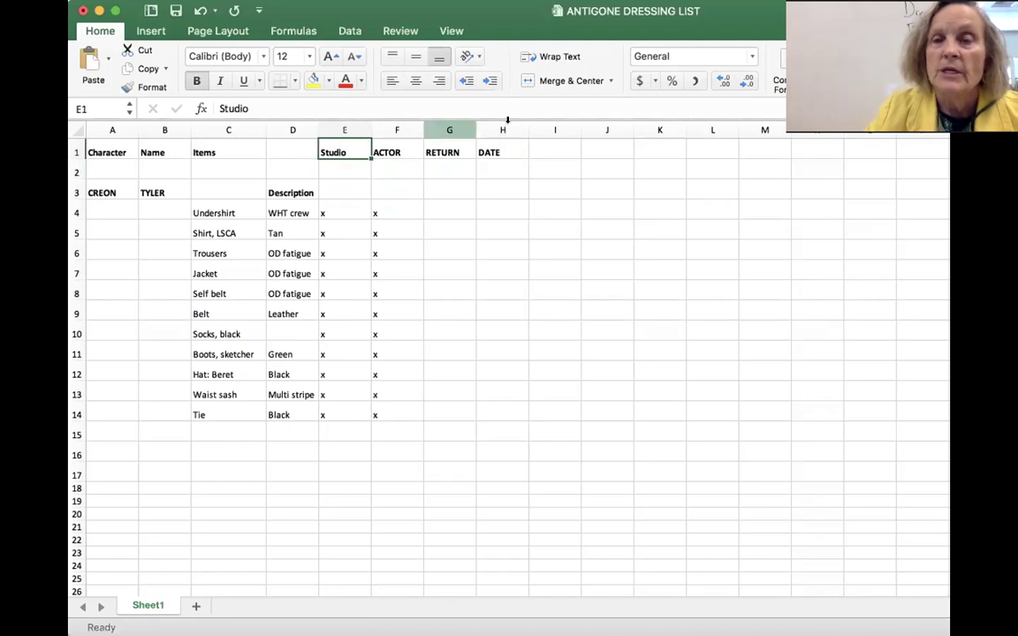
pyautogui.keyDown('shift'); pyautogui.click(508, 149); pyautogui.keyUp('shift')
pyautogui.press('Delete')
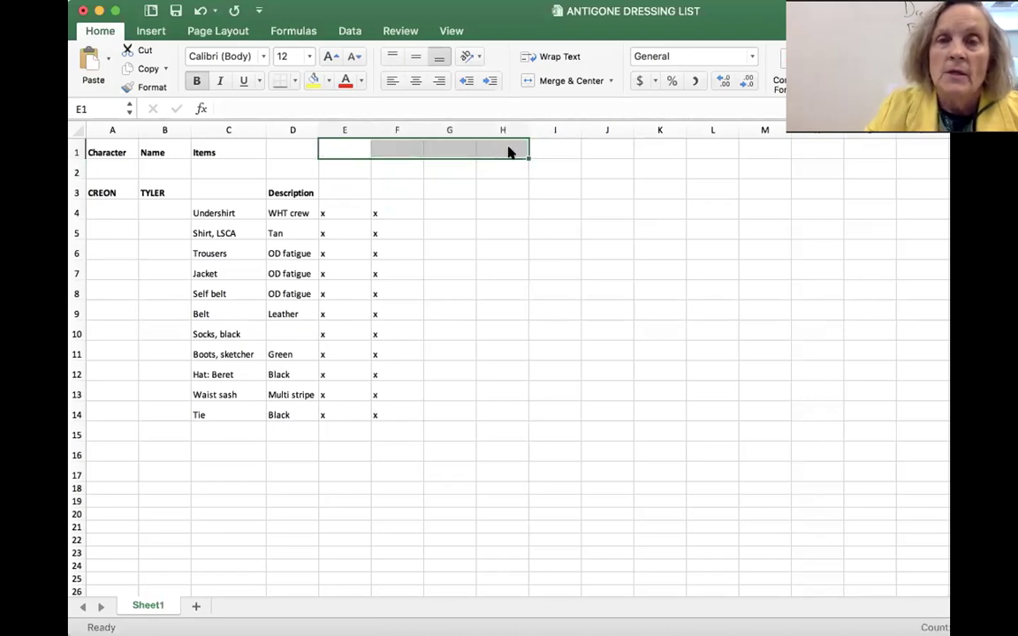
# Enter the column headings Stock, Buy and Rental in cells E2, F2 and G2.
pyautogui.click(326, 165)
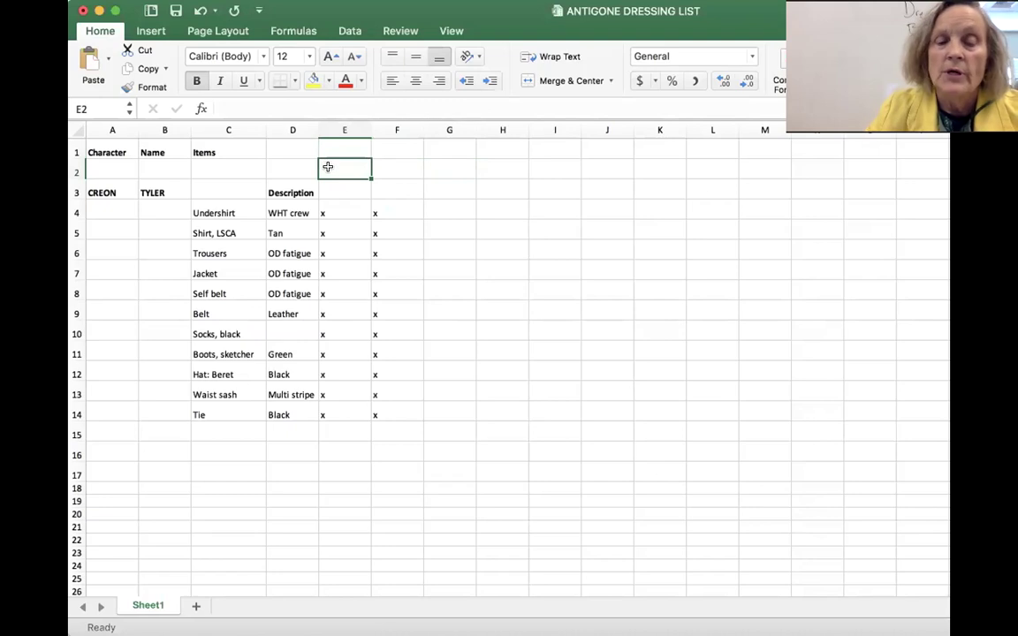
pyautogui.write('STock')
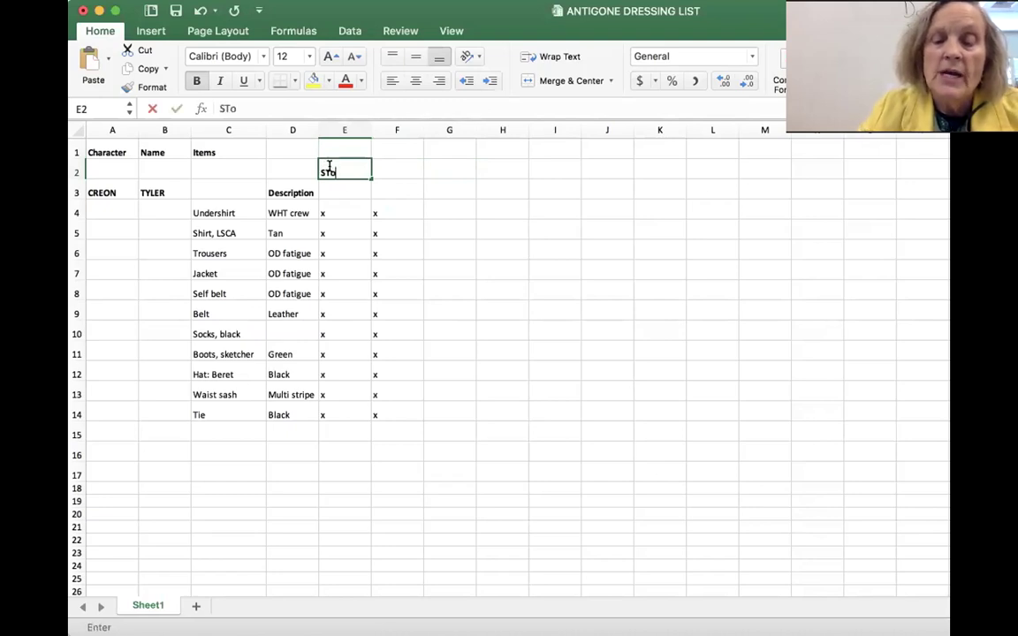
pyautogui.click(385, 168)
pyautogui.write('Buy')
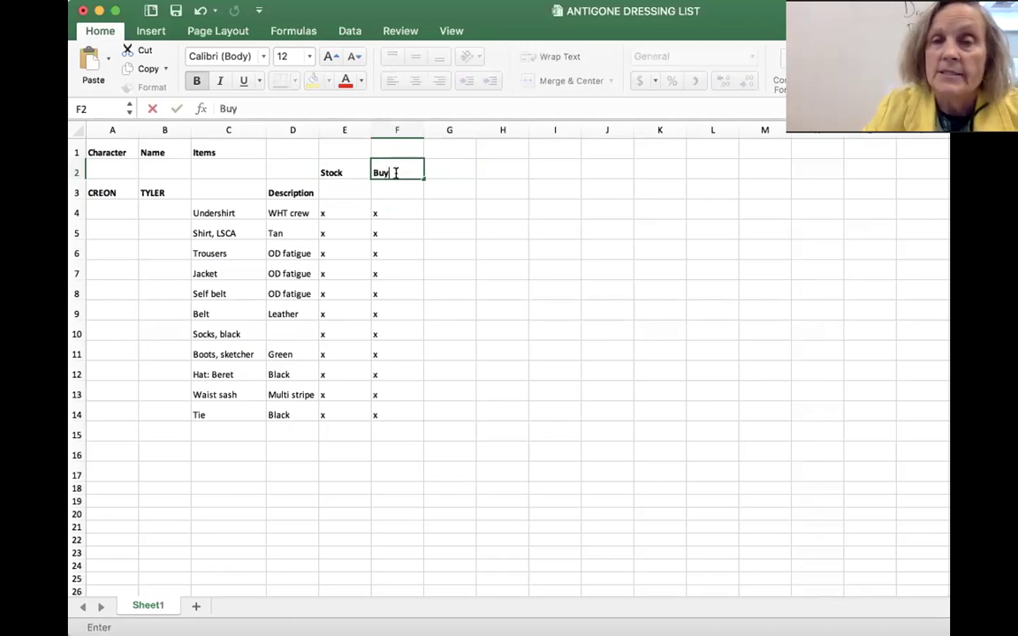
pyautogui.click(445, 162)
pyautogui.write('Rent')
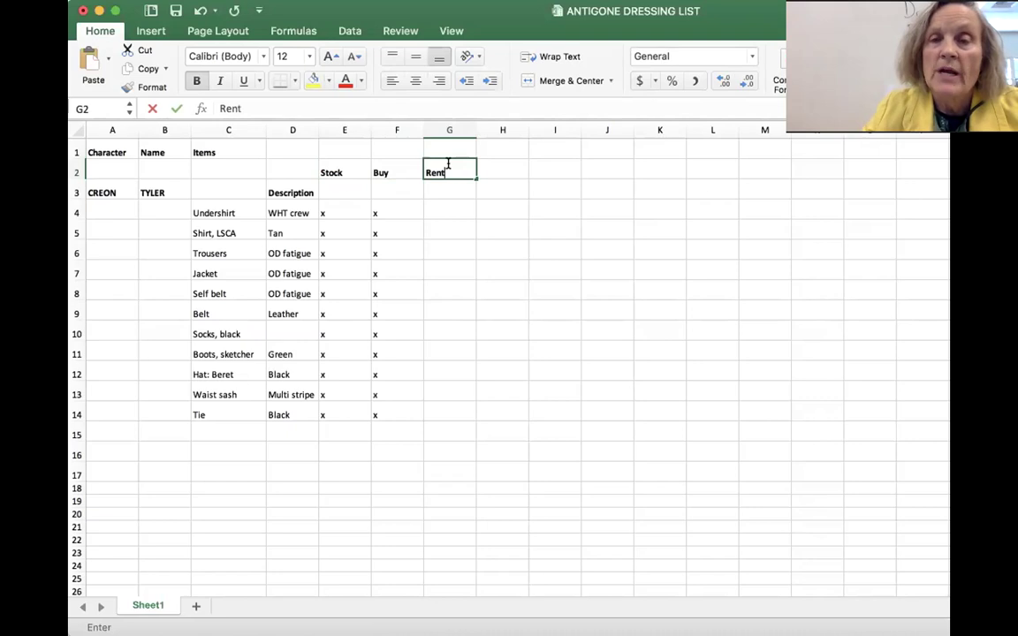
pyautogui.write('al')
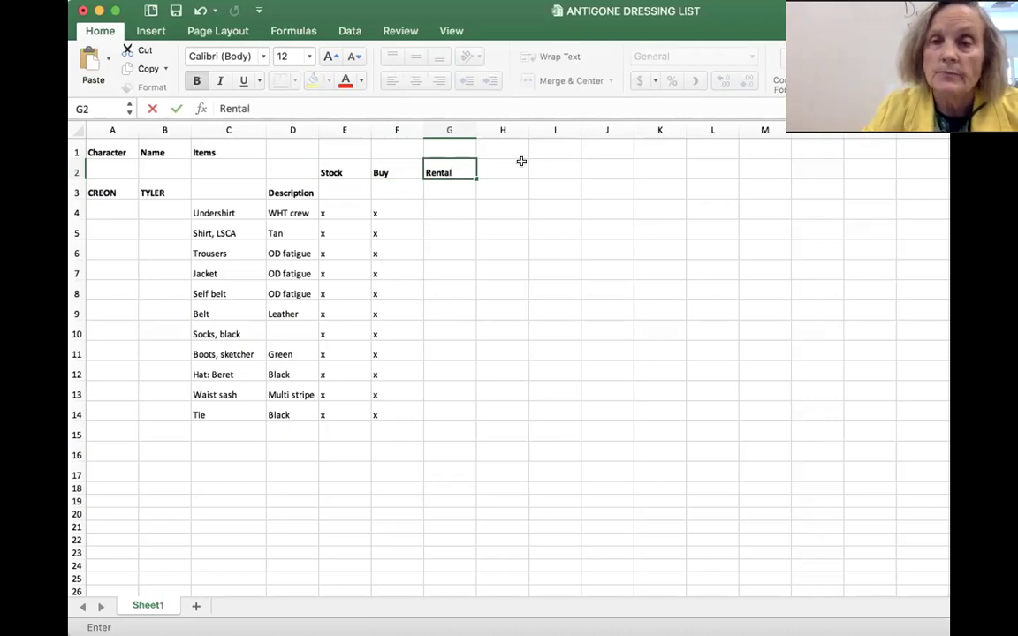
# Enter the column heading ALT/TIME/$ in cell H2.
pyautogui.click(502, 166)
pyautogui.write('AL')
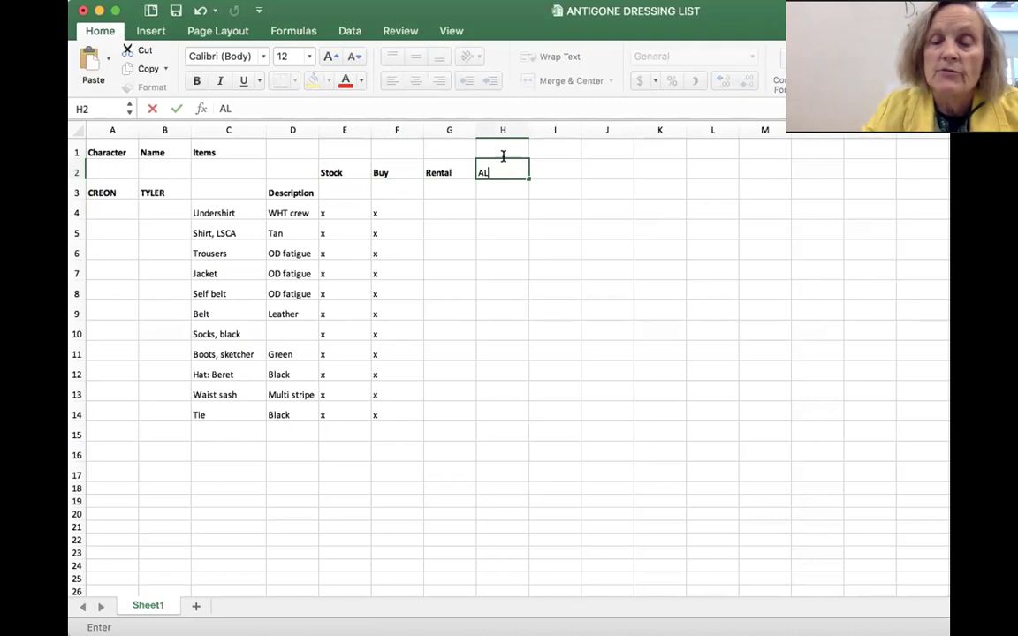
pyautogui.write('T')
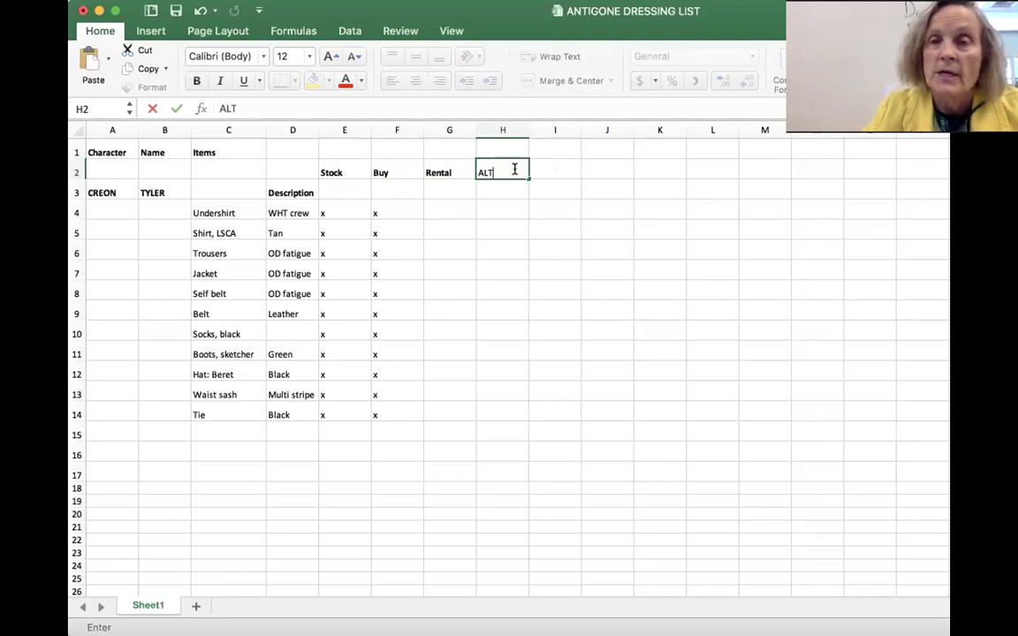
pyautogui.write('/')
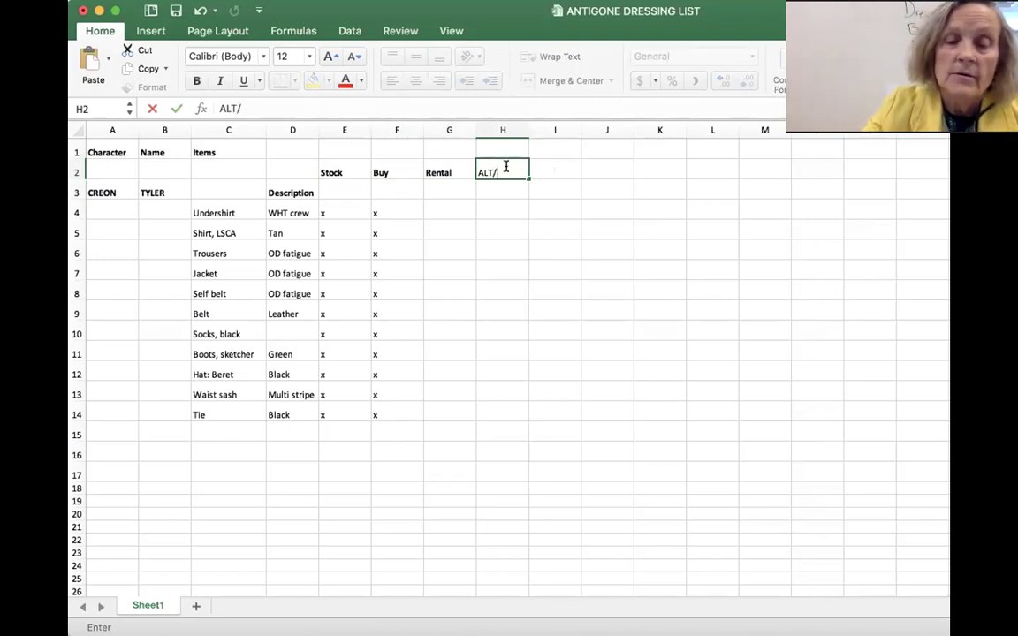
pyautogui.write('T')
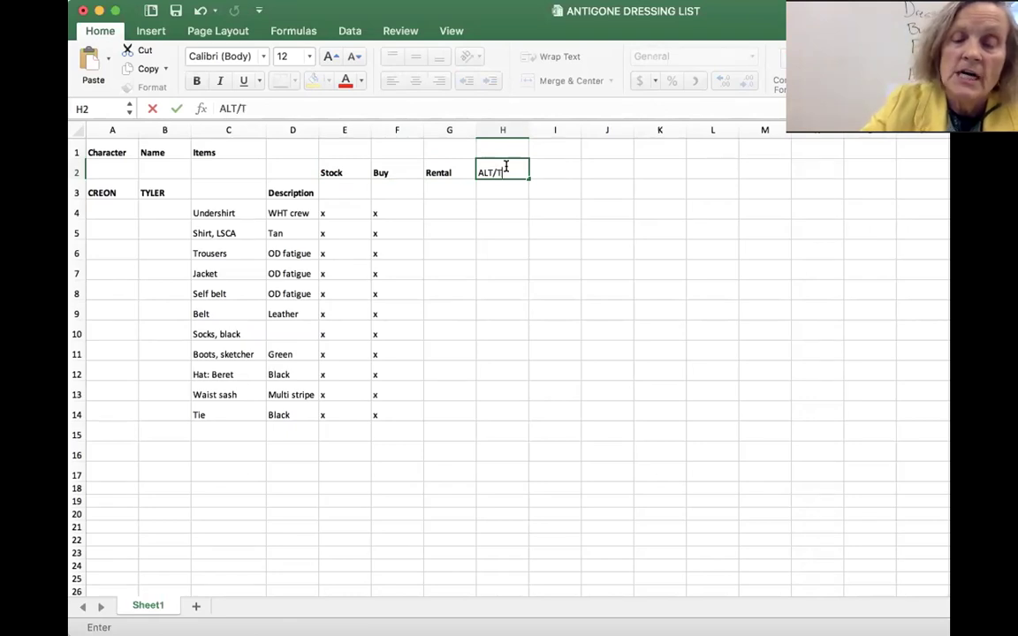
pyautogui.write('IME')
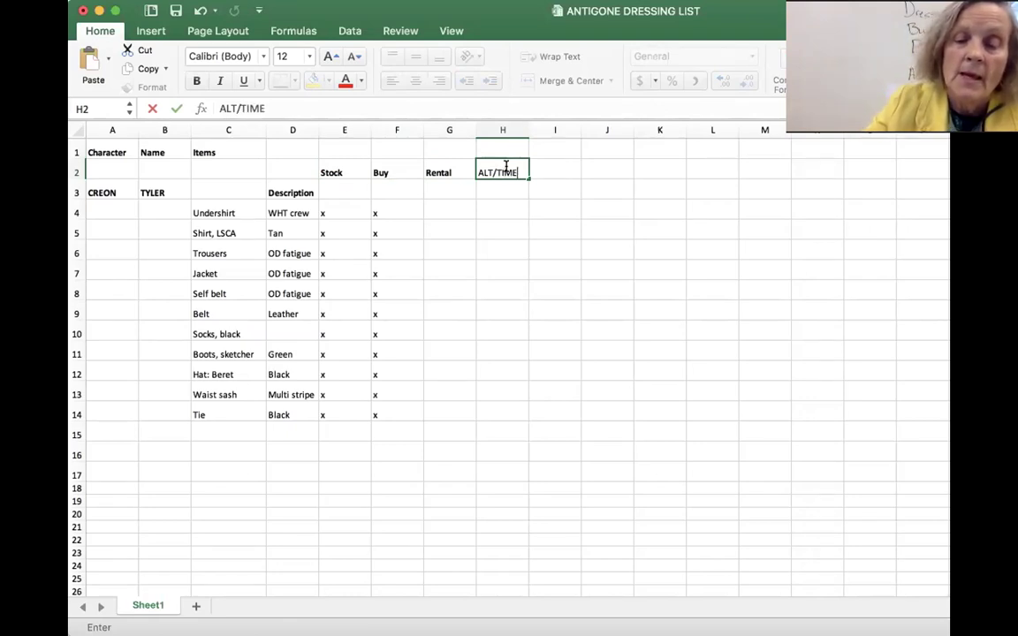
pyautogui.write('/')
pyautogui.write('$')
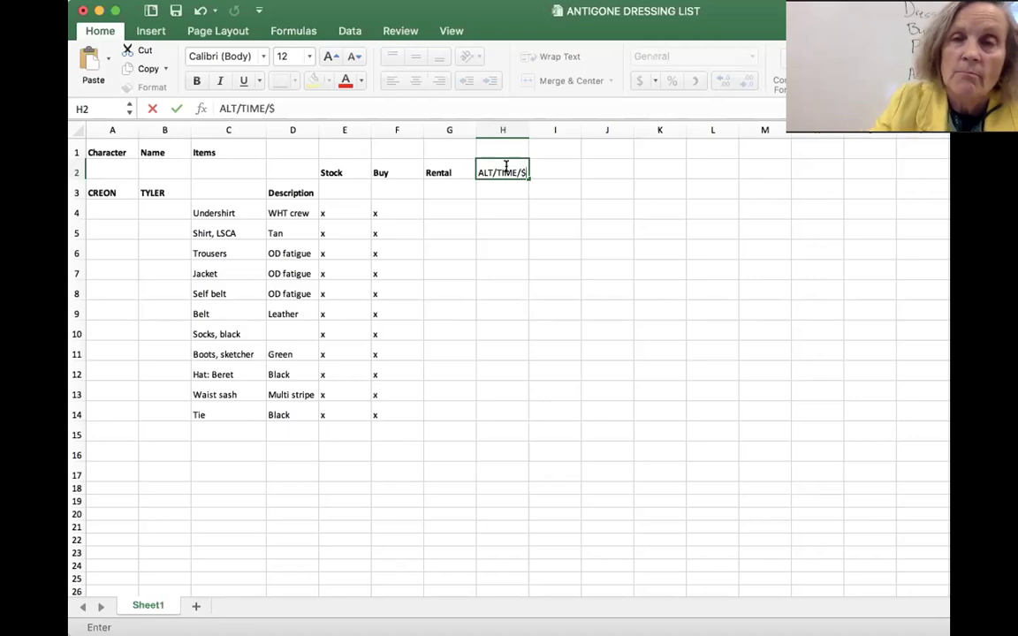
# Clear the x marks from the Stock column for all costume items (E4:E14).
pyautogui.click(331, 205)
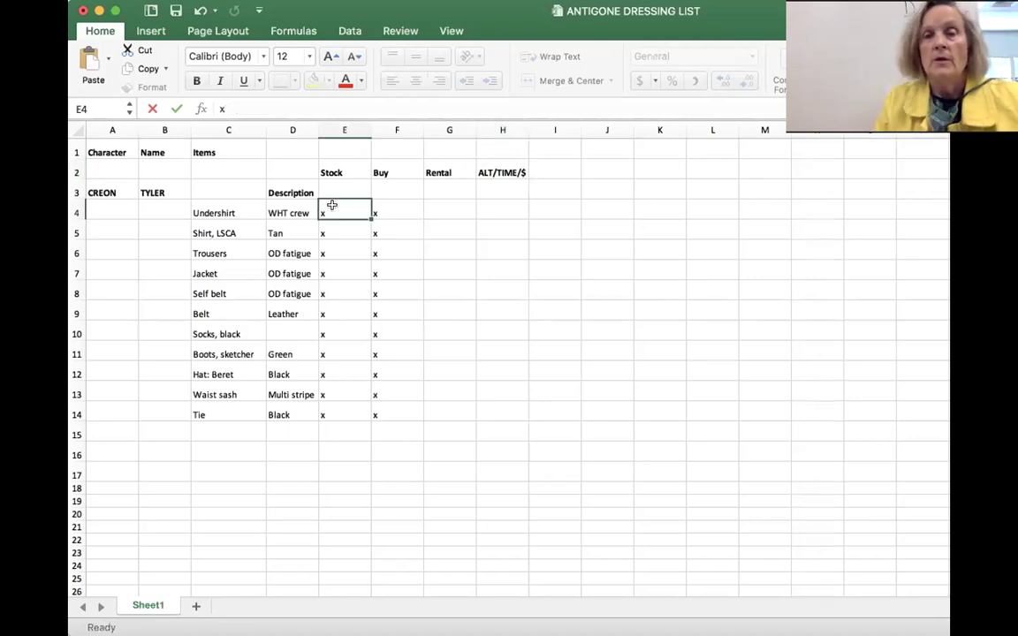
pyautogui.press('Delete')
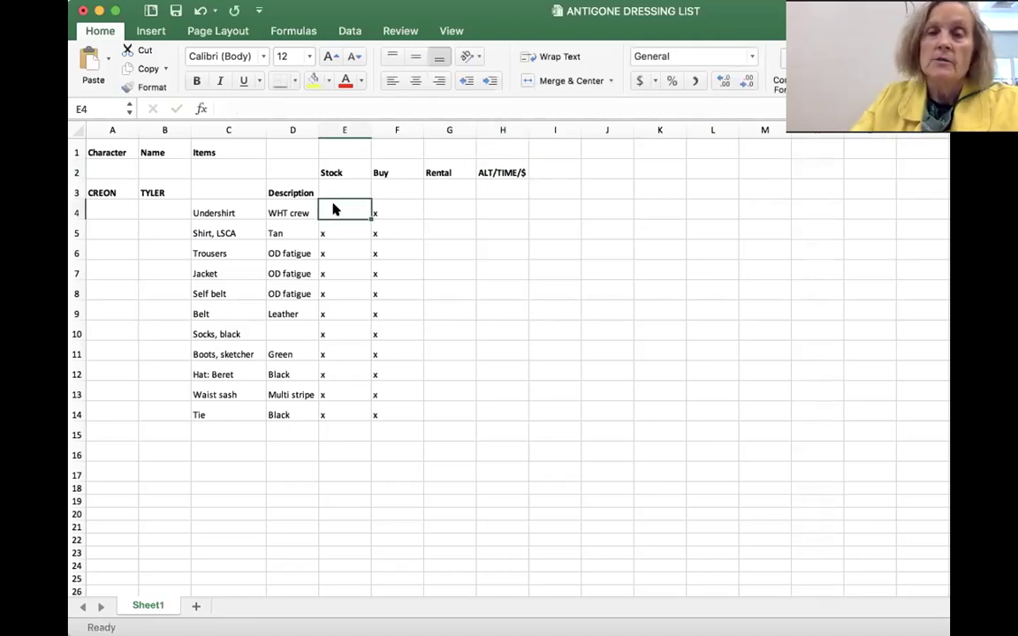
pyautogui.press('Down')
pyautogui.press('Delete')
pyautogui.press('Down')
pyautogui.press('Delete')
pyautogui.press('Down')
pyautogui.press('Delete')
pyautogui.press('Down')
pyautogui.press('Delete')
pyautogui.press('Down')
pyautogui.press('Delete')
pyautogui.press('Down')
pyautogui.press('Delete')
pyautogui.press('Down')
pyautogui.press('Delete')
pyautogui.press('Down')
pyautogui.press('Delete')
pyautogui.press('Down')
pyautogui.press('Delete')
pyautogui.press('Down')
pyautogui.press('Delete')
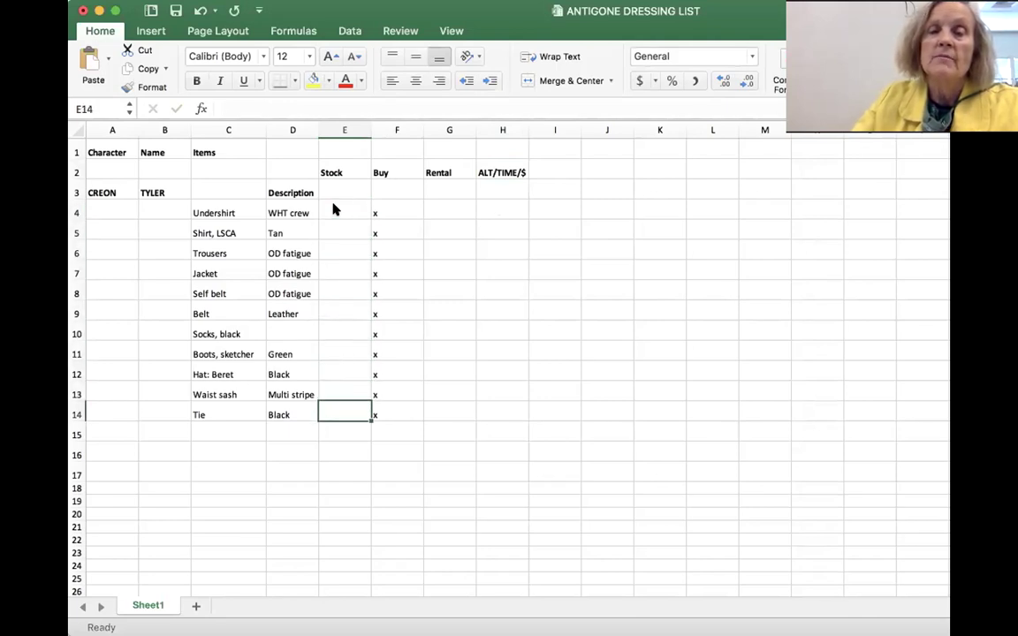
# Clear the x marks from the Buy column for all costume items (F4:F14).
pyautogui.press('Right')
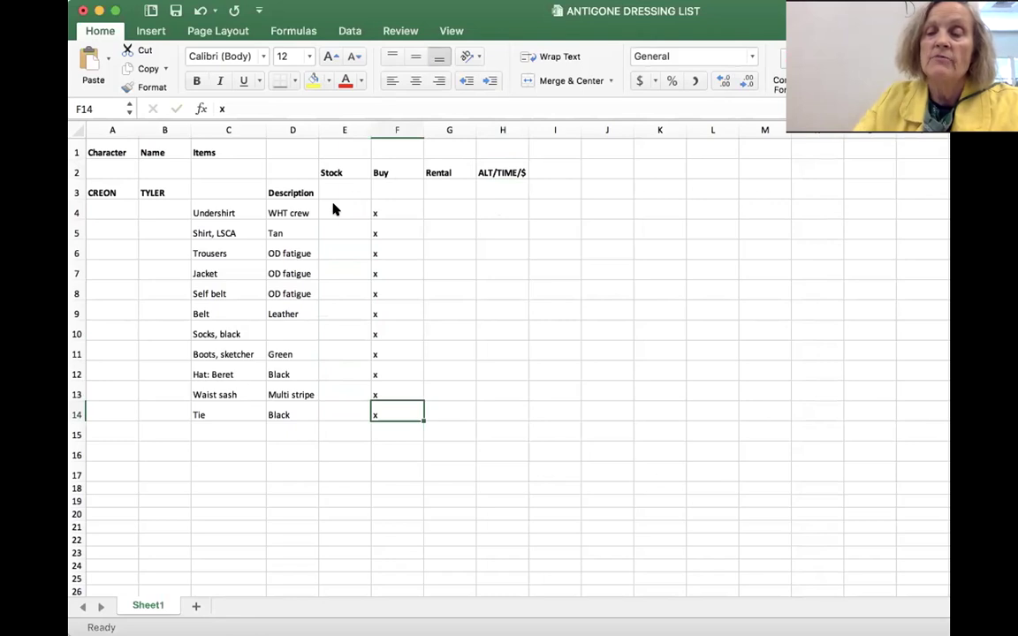
pyautogui.press('Up')
pyautogui.press('Delete')
pyautogui.press('Down')
pyautogui.press('Delete')
pyautogui.press('Up')
pyautogui.press('Up')
pyautogui.press('Delete')
pyautogui.press('Up')
pyautogui.press('Delete')
pyautogui.press('Up')
pyautogui.press('Delete')
pyautogui.press('Up')
pyautogui.press('Delete')
pyautogui.press('Up')
pyautogui.press('Delete')
pyautogui.press('Up')
pyautogui.press('Delete')
pyautogui.press('Up')
pyautogui.press('Delete')
pyautogui.press('Up')
pyautogui.press('Delete')
pyautogui.press('Up')
pyautogui.press('Delete')
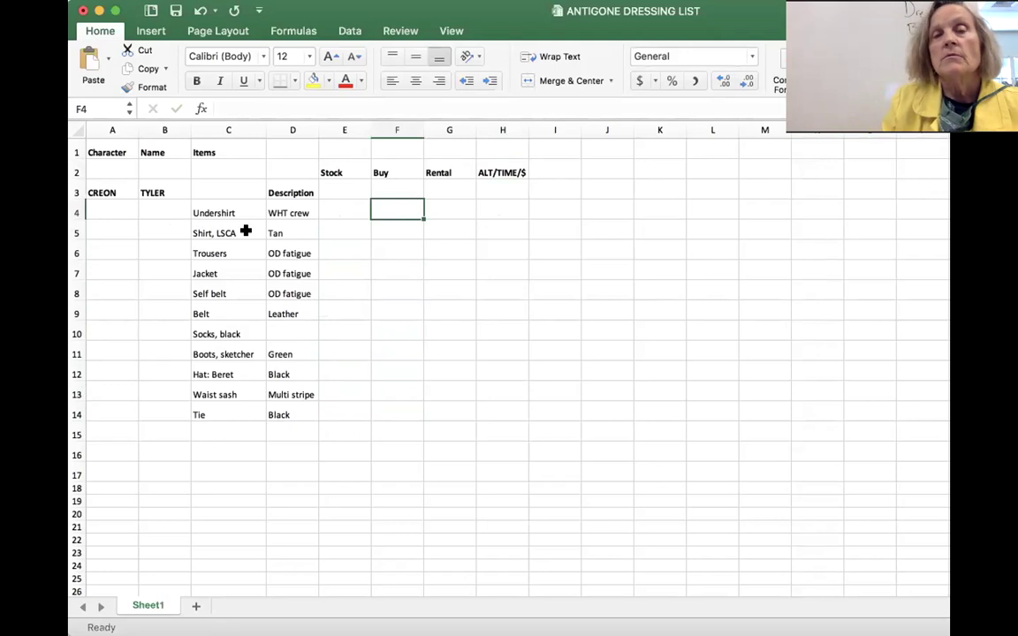
# Mark the Undershirt with an x under Stock (E4) and the Shirt, LSCA with an x under Buy (F5).
pyautogui.click(349, 210)
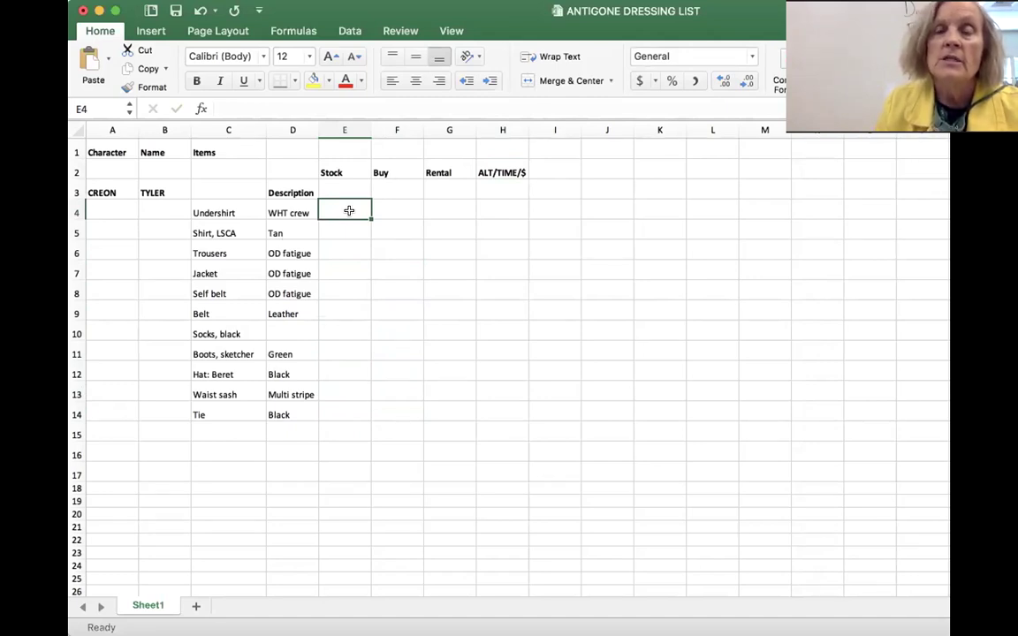
pyautogui.write('x')
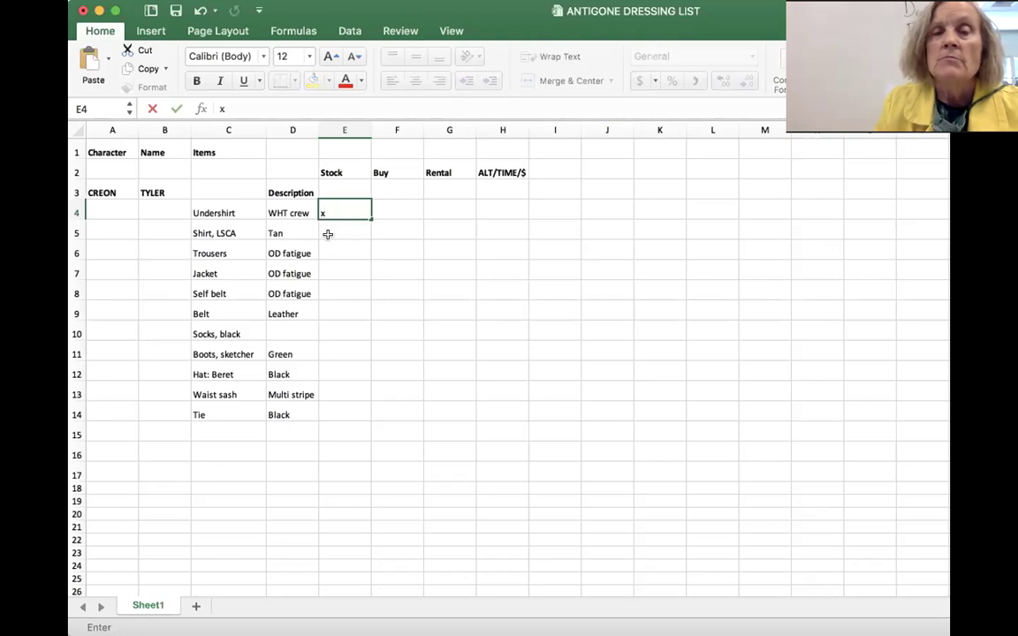
pyautogui.write('x')
pyautogui.click(329, 214)
pyautogui.press('BackSpace')
pyautogui.click(393, 228)
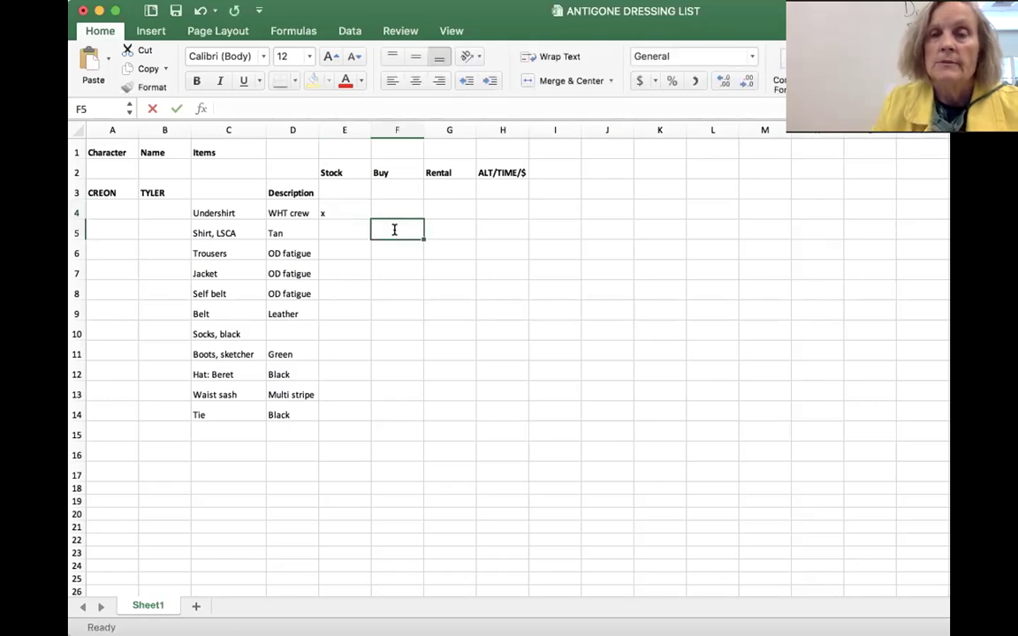
pyautogui.write('x')
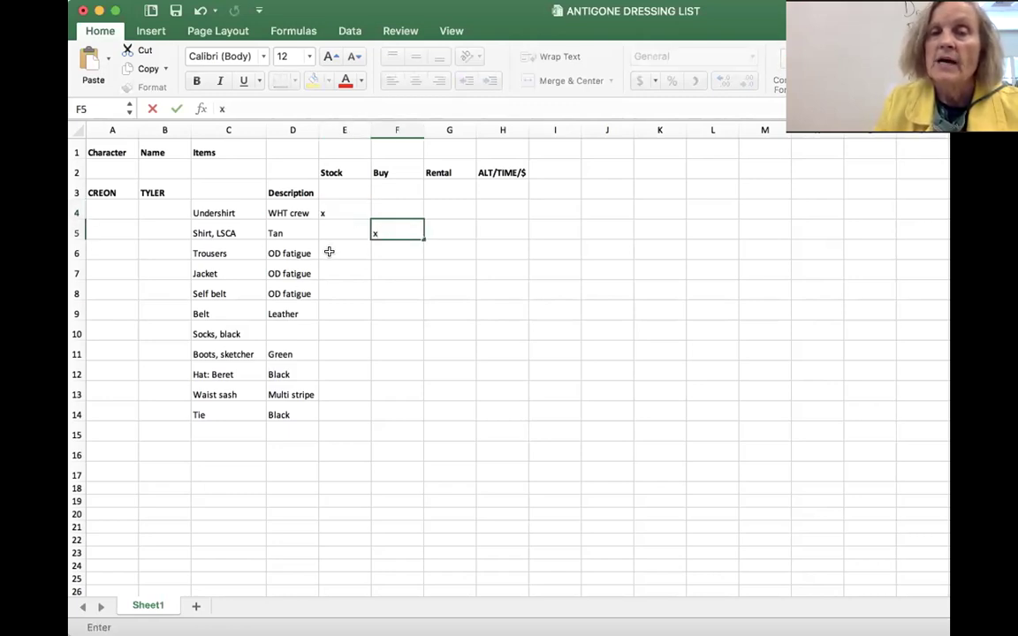
# Mark the Trousers, Jacket and Self belt with an x in the Rental column (G6:G8).
pyautogui.click(445, 252)
pyautogui.write('x')
pyautogui.press('Return')
pyautogui.write('x')
pyautogui.press('Return')
pyautogui.write('x')
pyautogui.press('Return')
# Mark the leather Belt, Socks, Boots and Hat: Beret with an x in the Stock column (E9:E12).
pyautogui.click(331, 311)
pyautogui.write('x')
pyautogui.press('Return')
pyautogui.write('x')
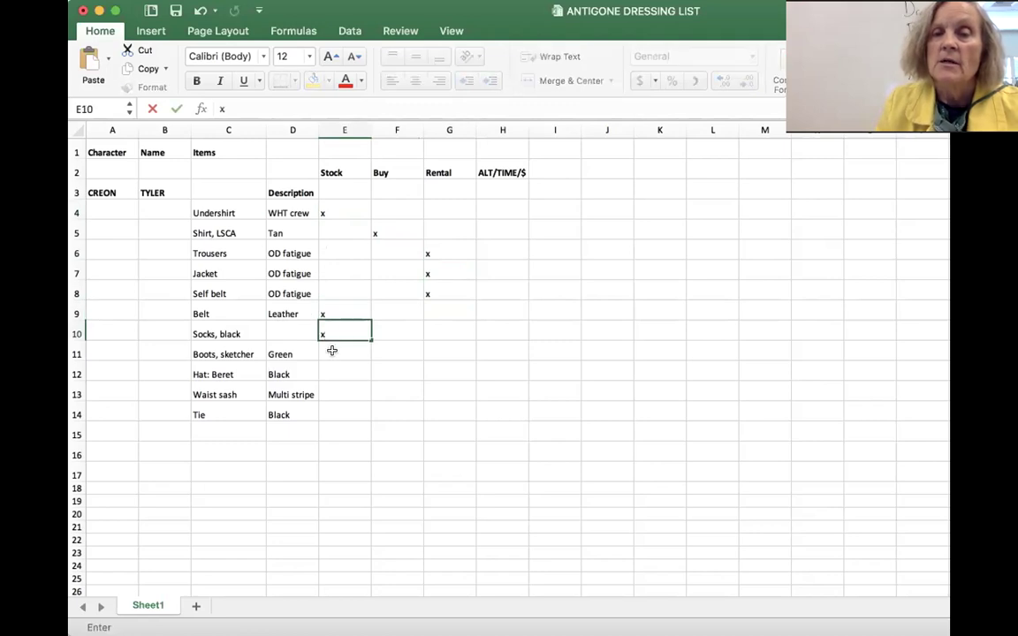
pyautogui.press('Return')
pyautogui.write('x')
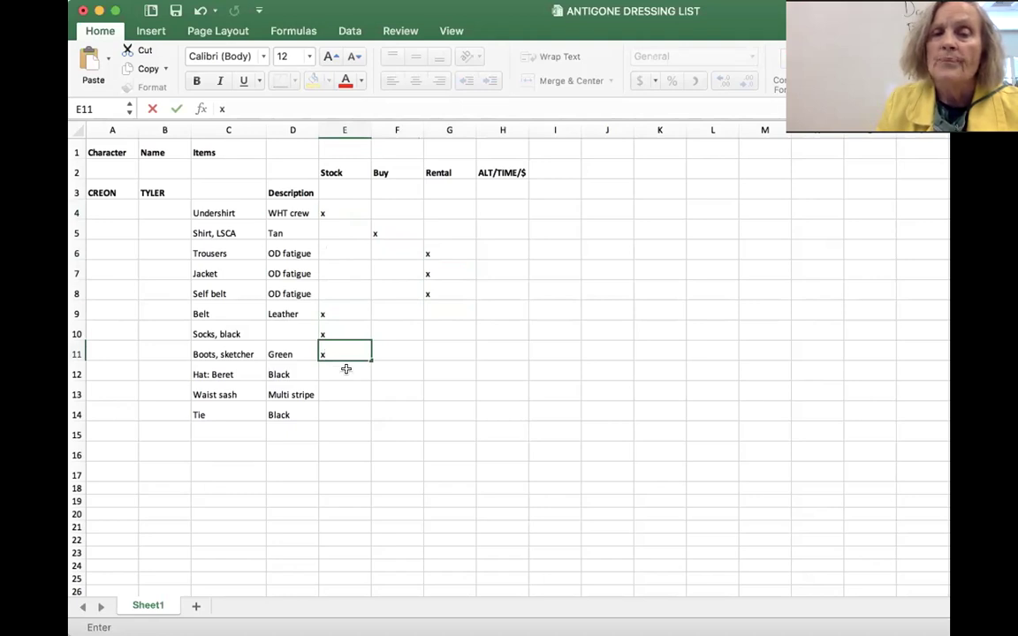
pyautogui.press('Return')
pyautogui.write('x')
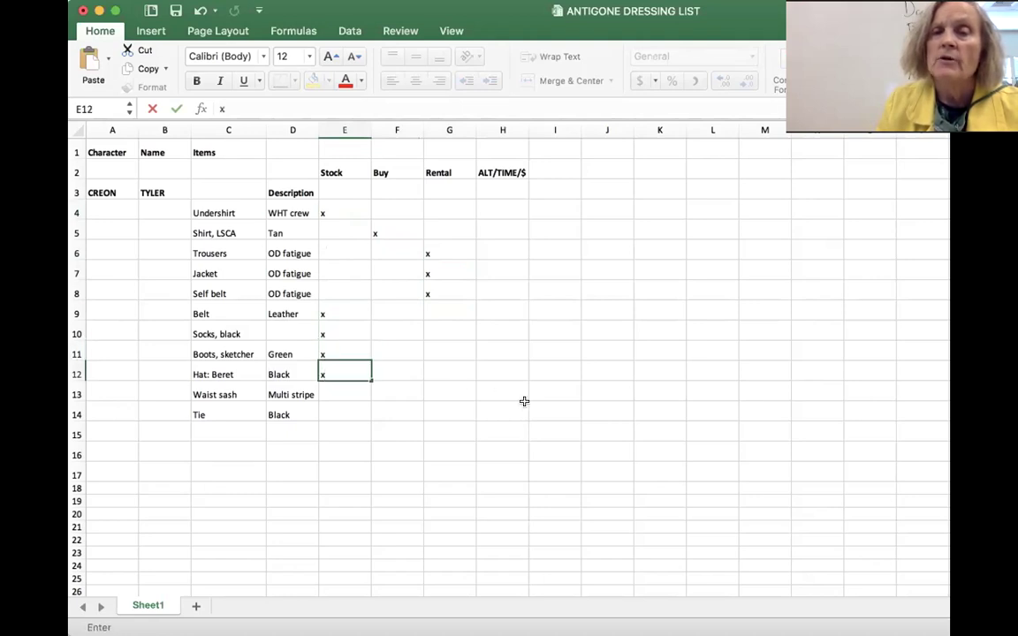
# Add the column heading Made to Order in I2 and mark the Waist sash with an x under it (I13).
pyautogui.click(550, 172)
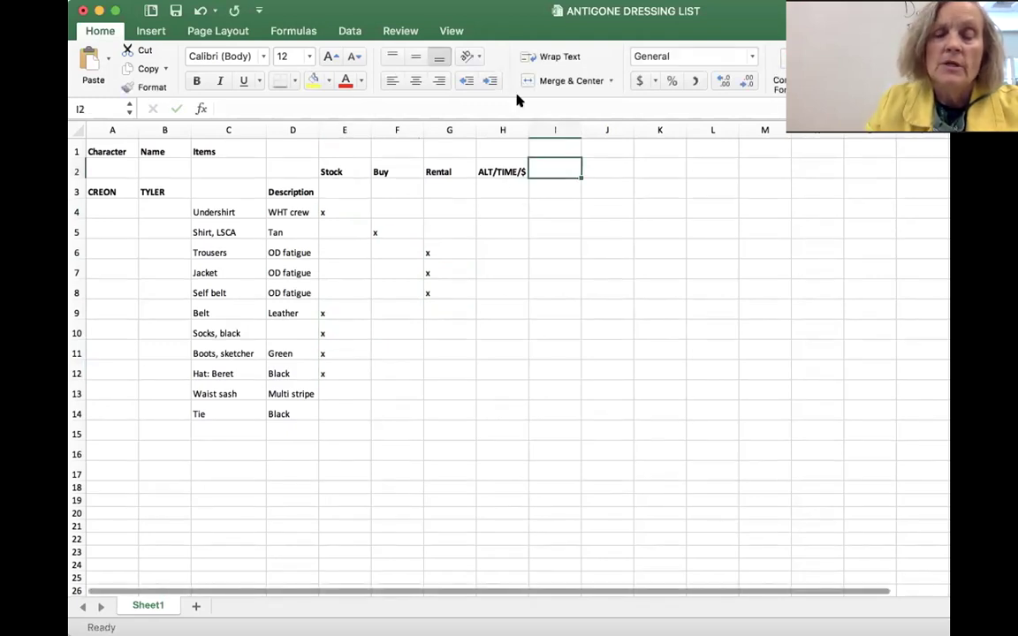
pyautogui.write('Made to')
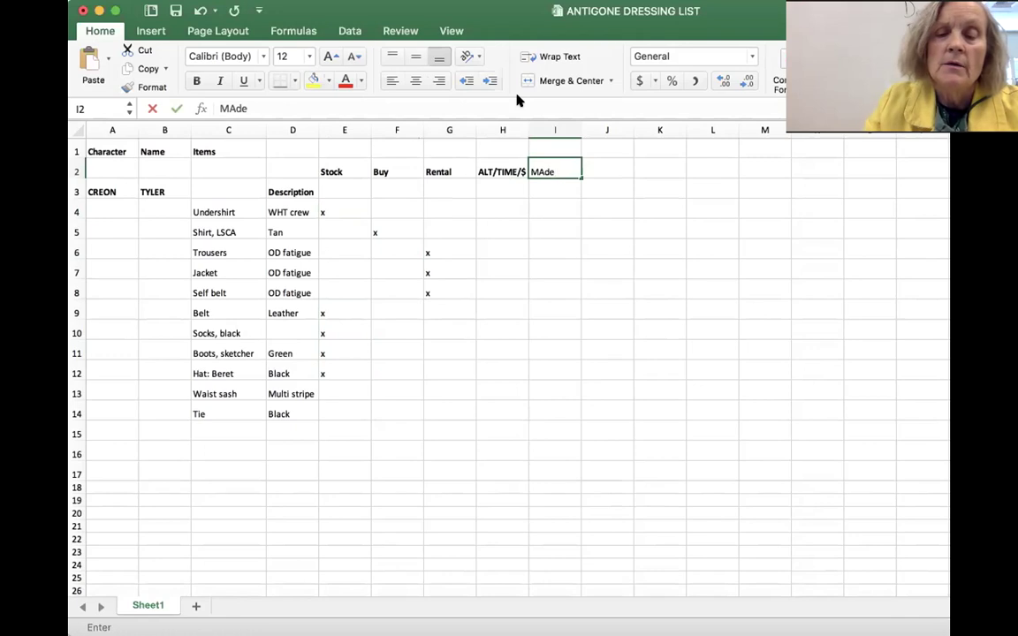
pyautogui.write(' Order')
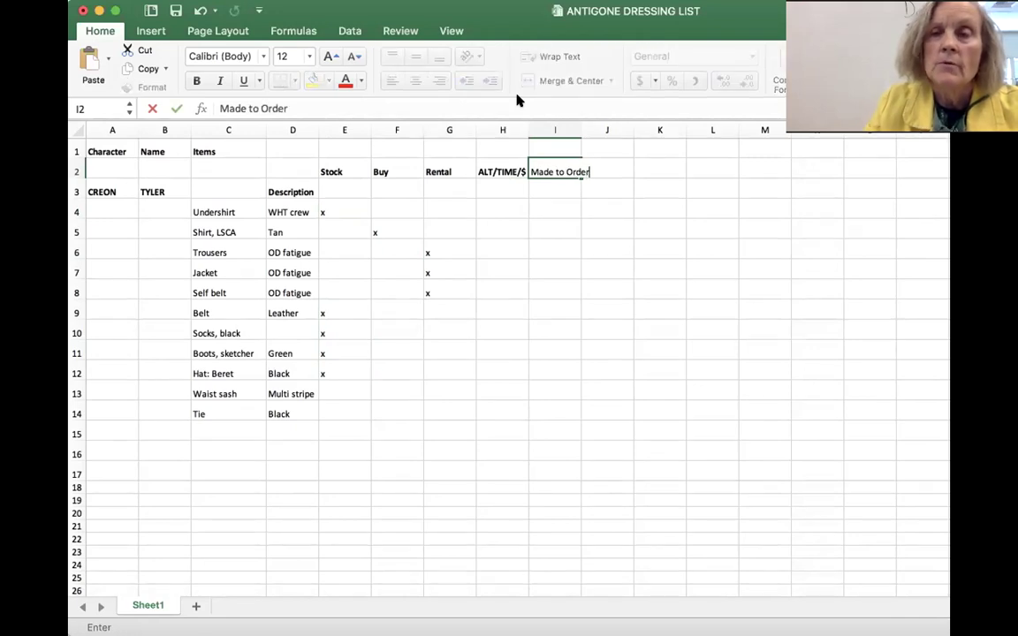
pyautogui.click(546, 389)
pyautogui.write('x')
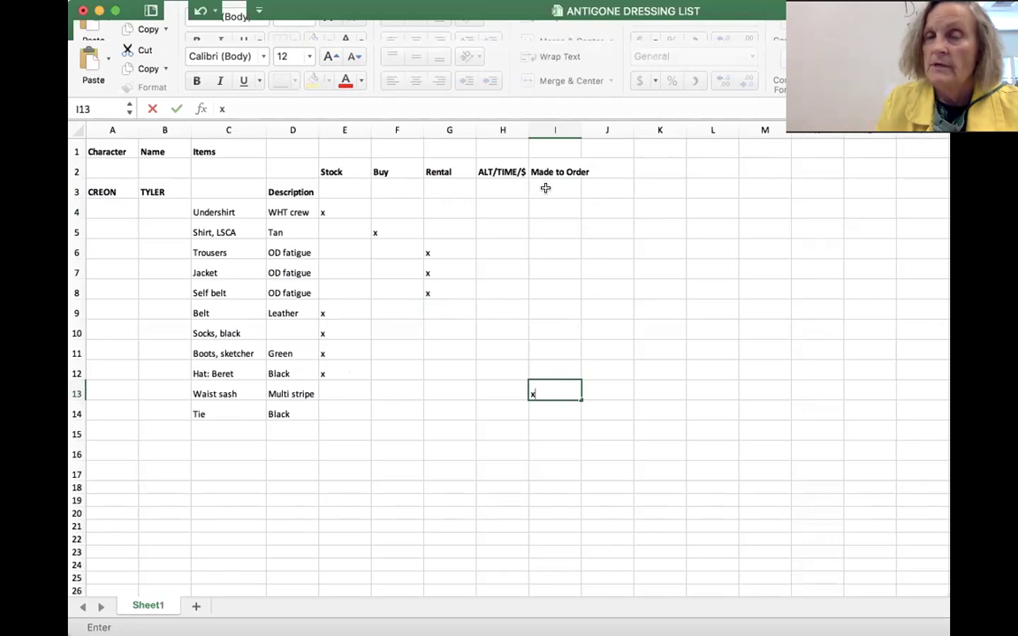
# Extend the heading in I2 to read Made to Order/Time/$.
pyautogui.click(586, 170)
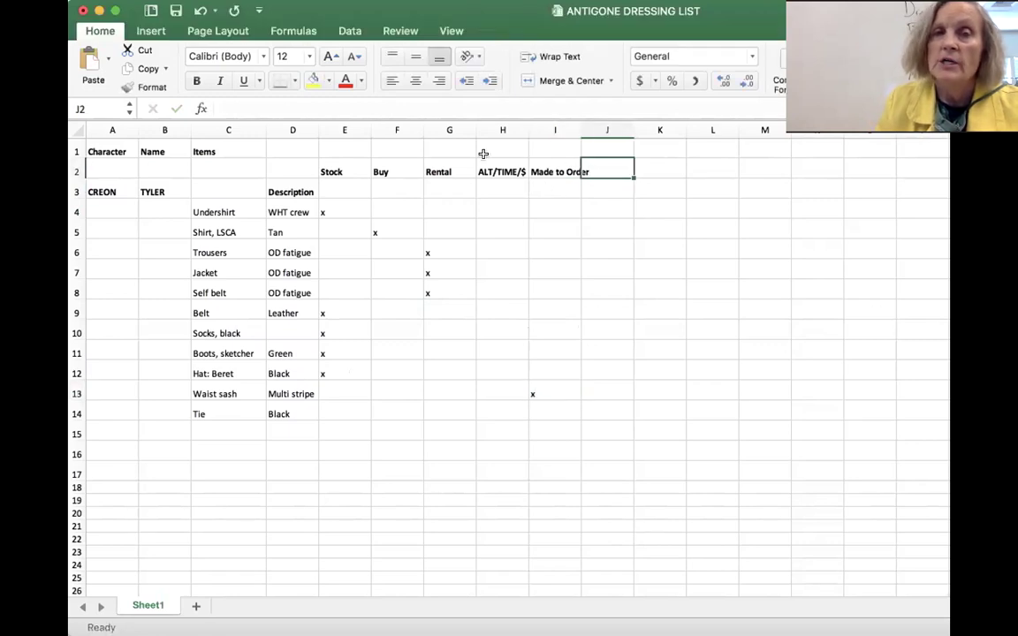
pyautogui.click(544, 181)
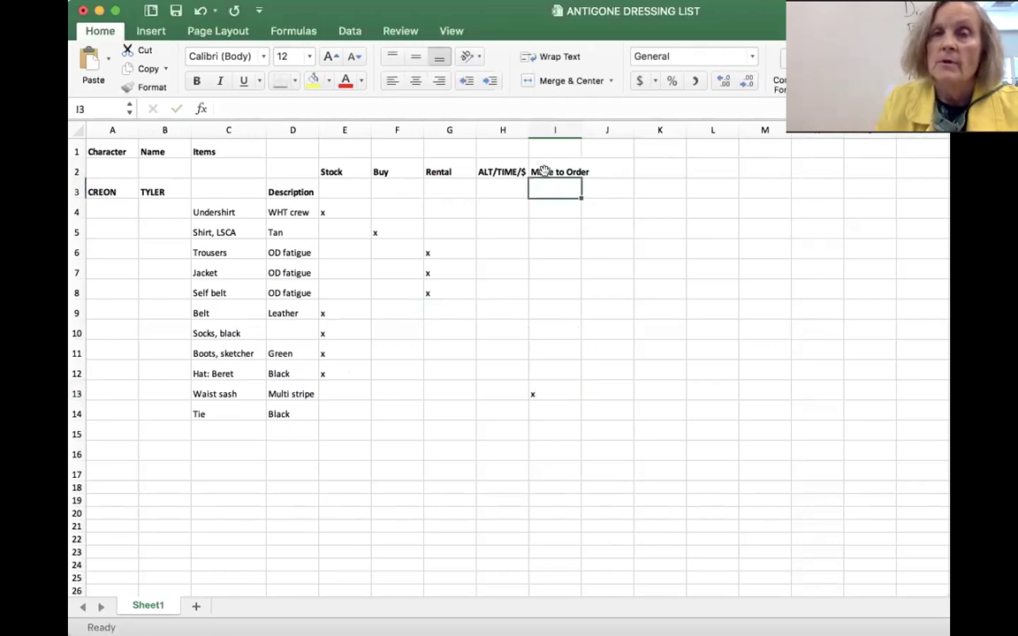
pyautogui.click(544, 173)
pyautogui.click(289, 108)
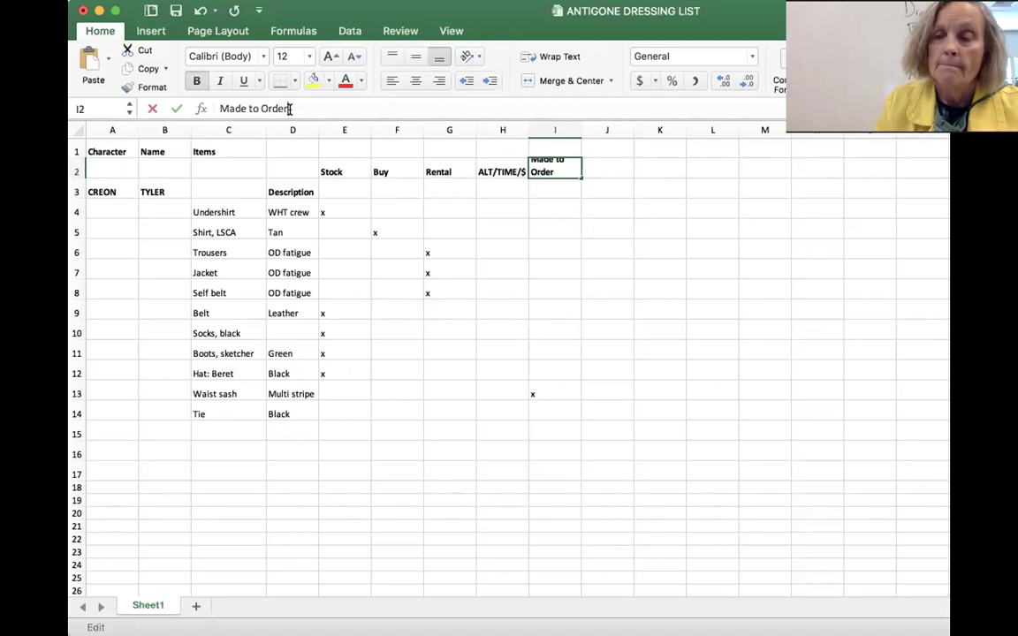
pyautogui.write('/Time/')
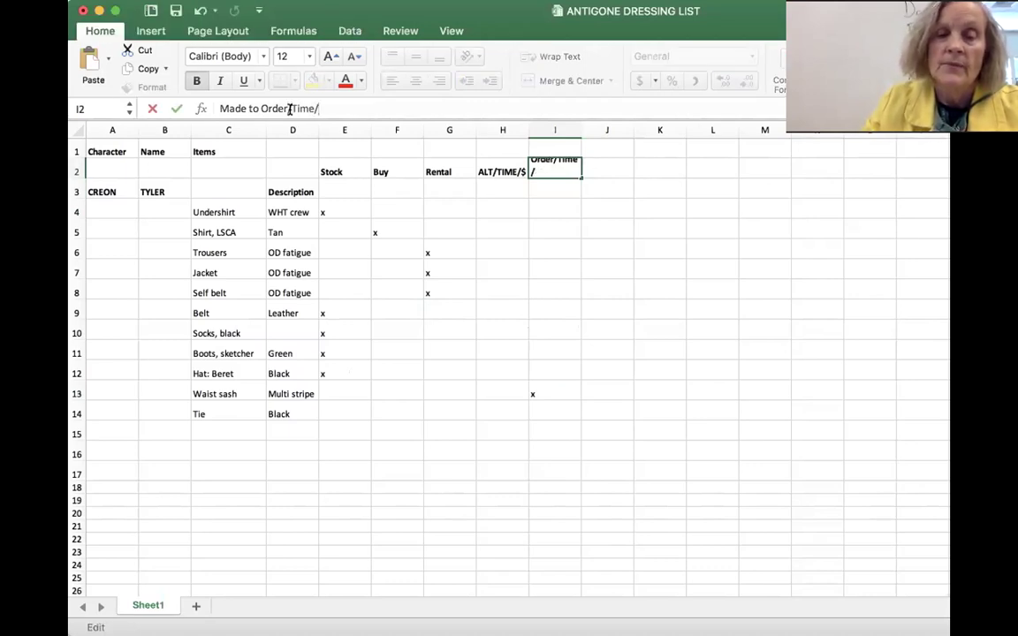
pyautogui.write('$')
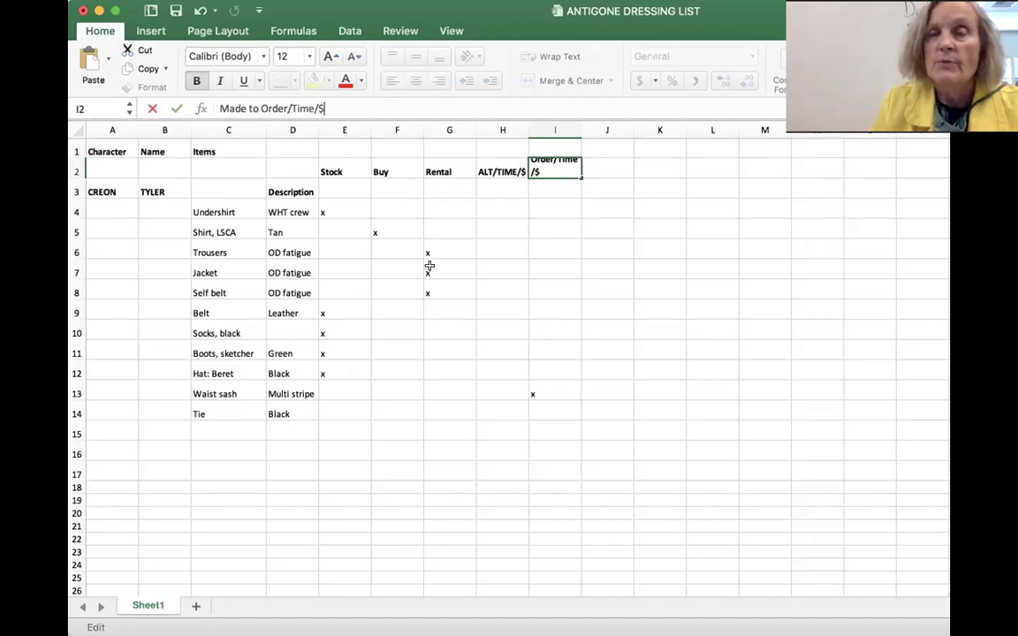
# Mark the black Tie with an x in the Stock column (E14).
pyautogui.click(379, 392)
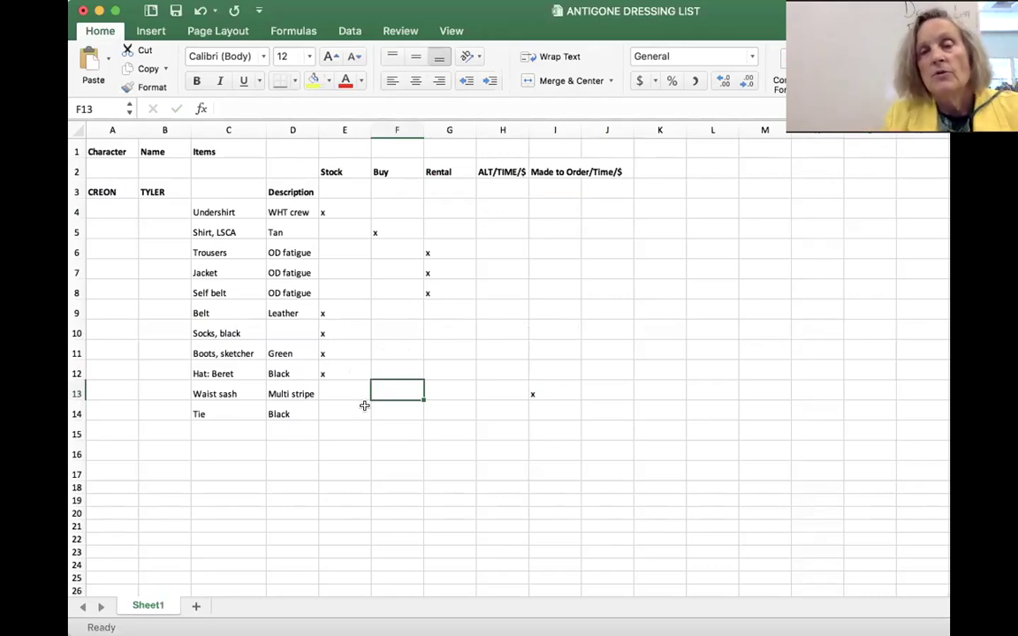
pyautogui.click(330, 413)
pyautogui.write('x')
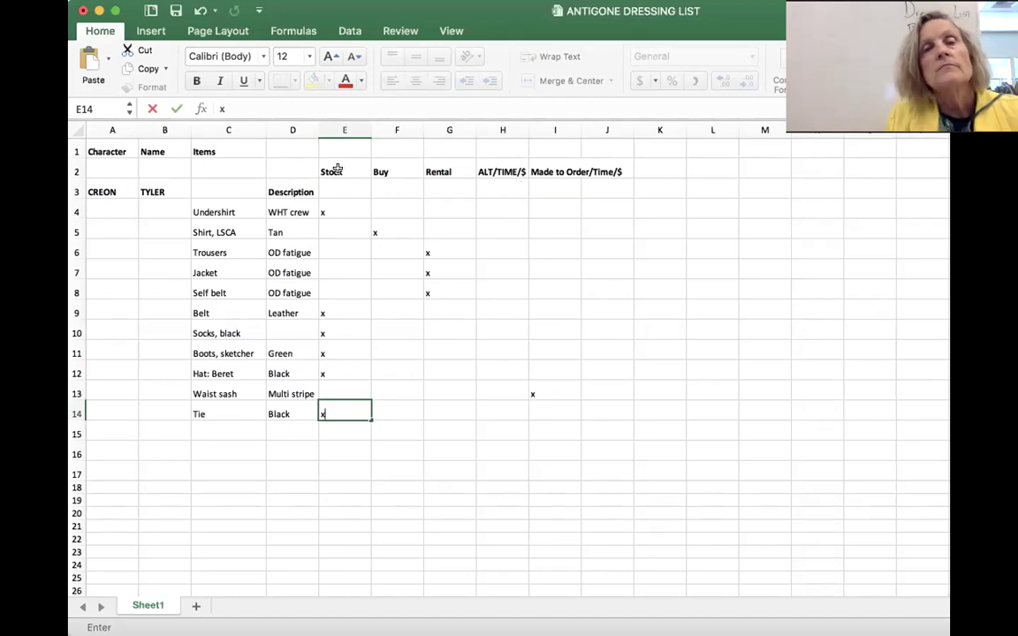
pyautogui.click(357, 389)
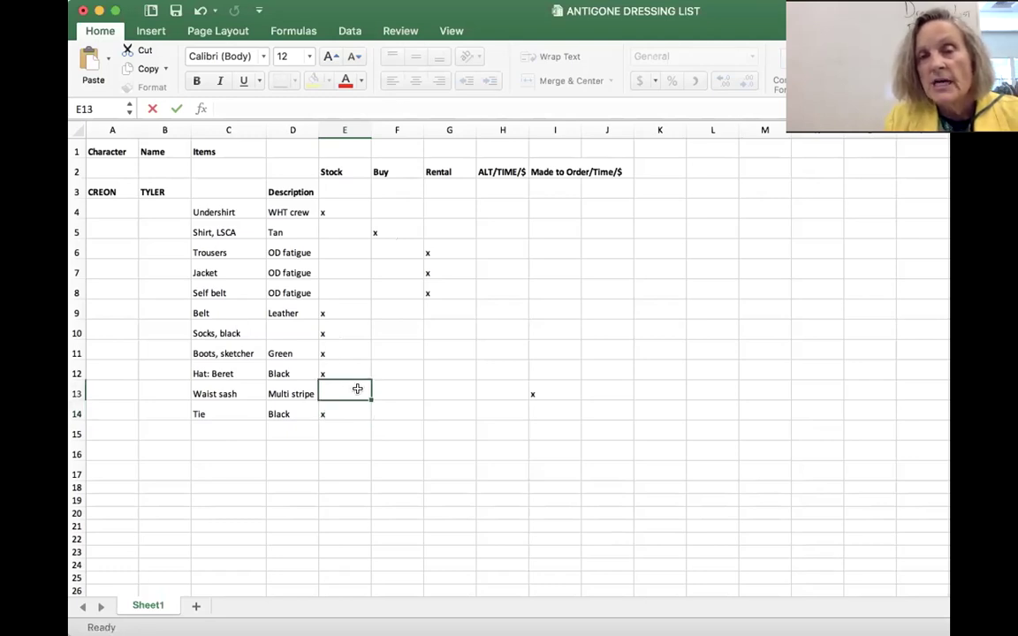
pyautogui.write('x')
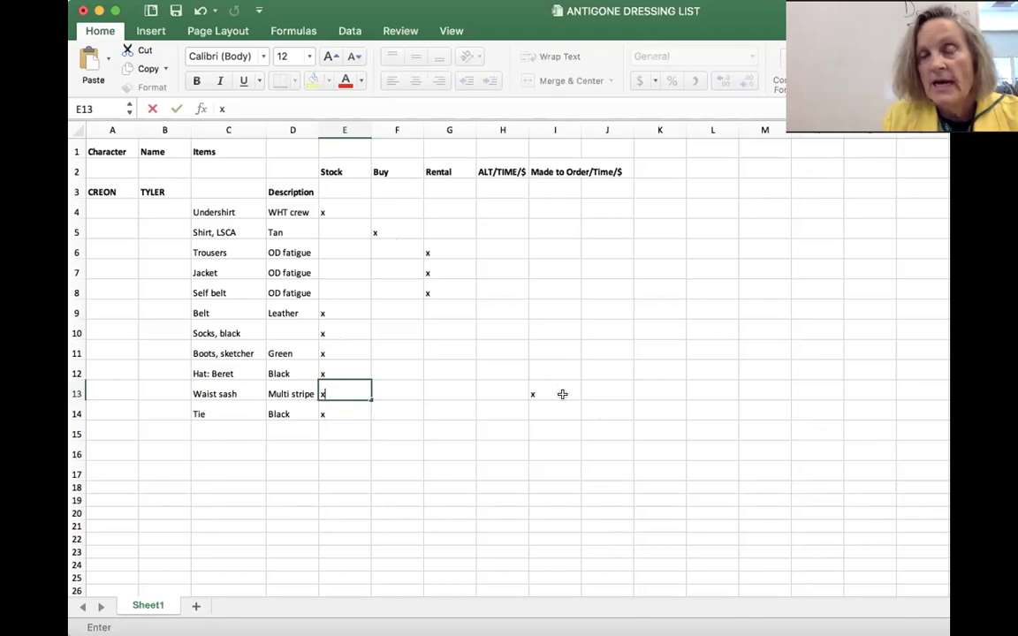
pyautogui.press('BackSpace')
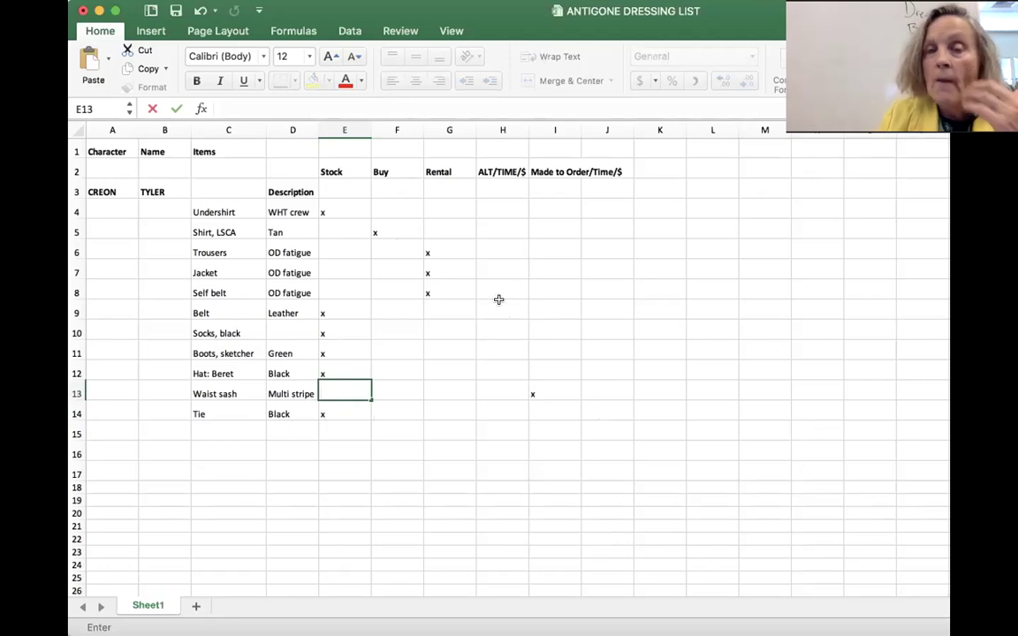
# Enter the column heading Final $$$$ in cell K2.
pyautogui.click(669, 167)
pyautogui.write('F')
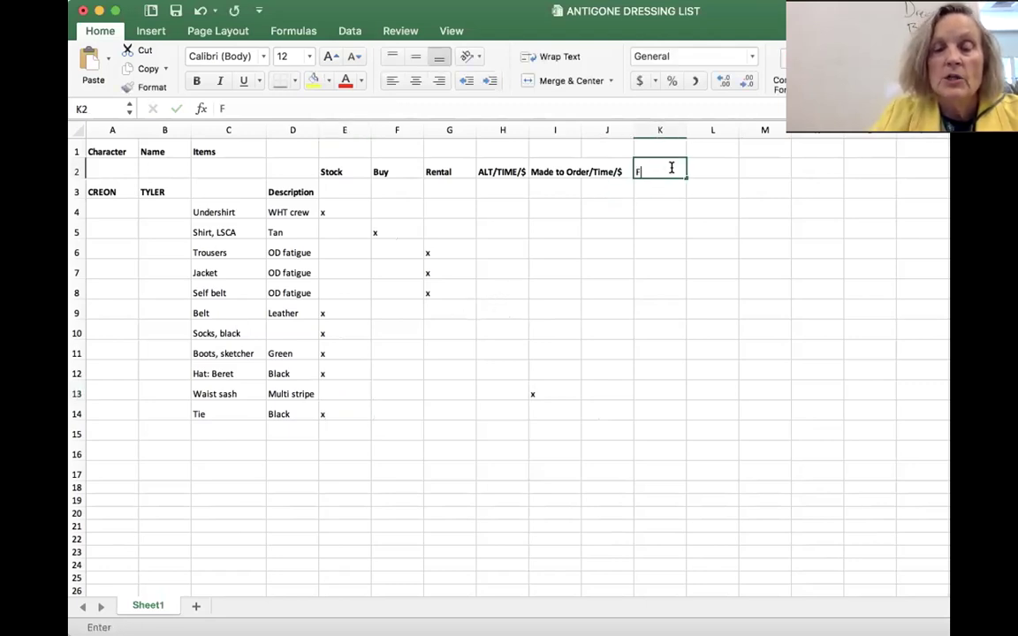
pyautogui.write('inal $$$$')
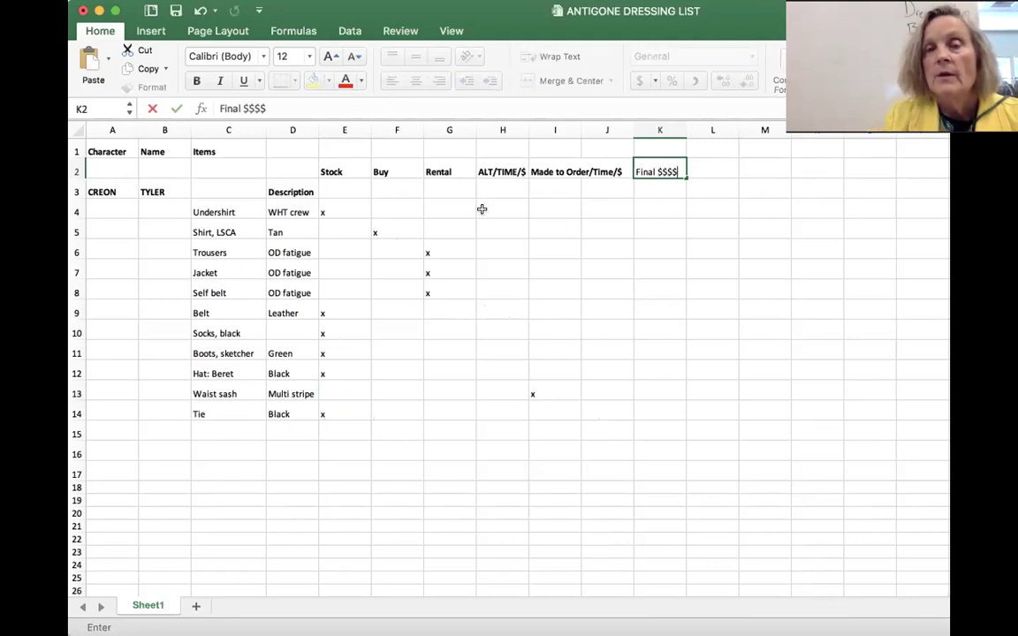
# Enter final costs of 0 for the Undershirt (K4) and 19.95 for the Shirt, LSCA (K5).
pyautogui.click(649, 210)
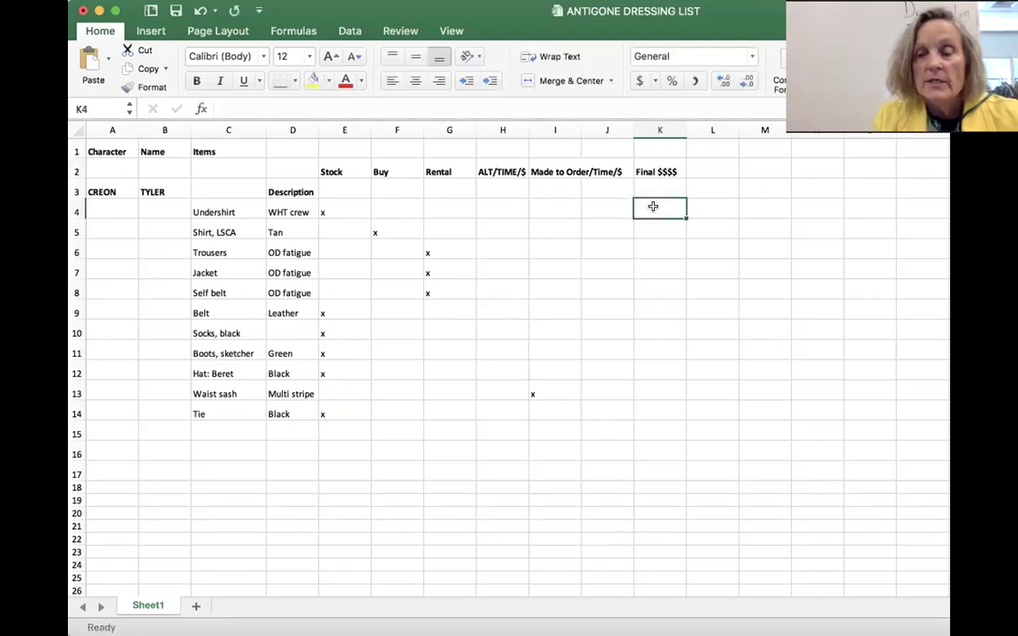
pyautogui.write('0')
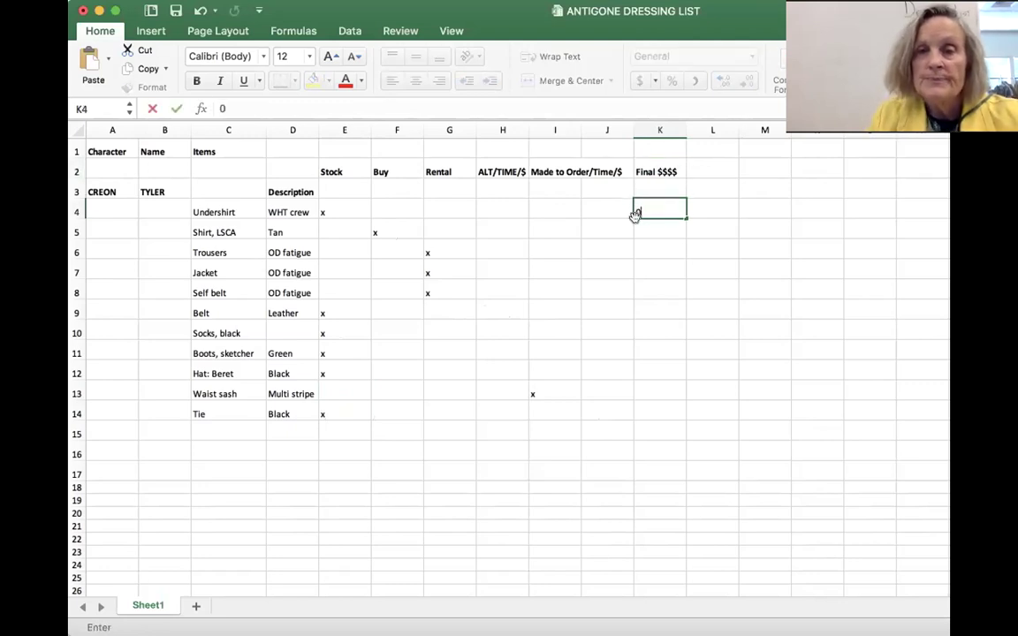
pyautogui.click(658, 228)
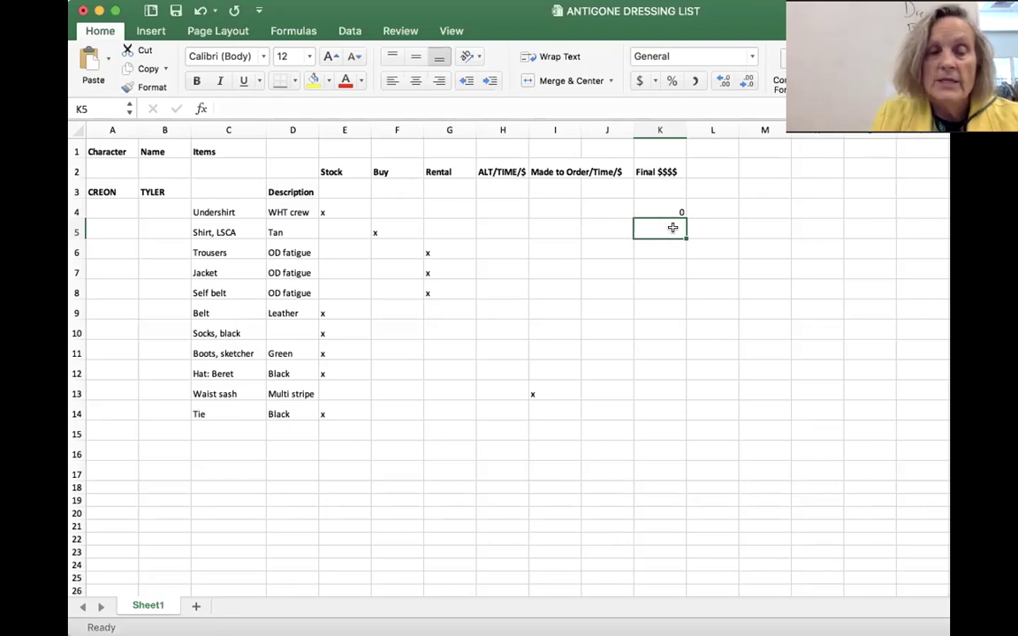
pyautogui.write('19.95')
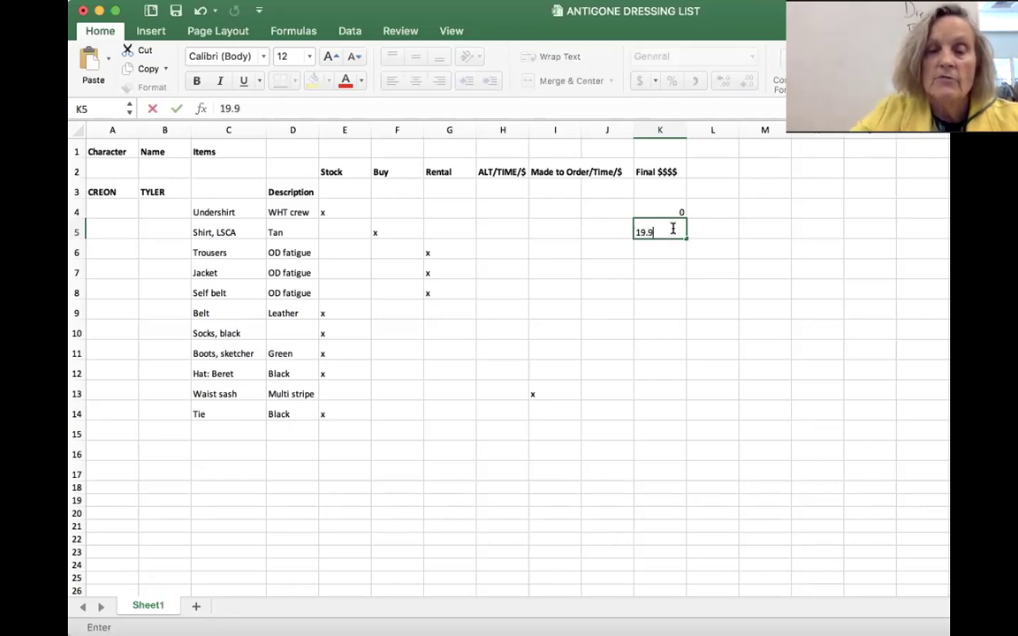
# Enter the final costs of the rental items in K6:K8: Trousers 60, Jacket 100 and Self belt 20.
pyautogui.click(655, 248)
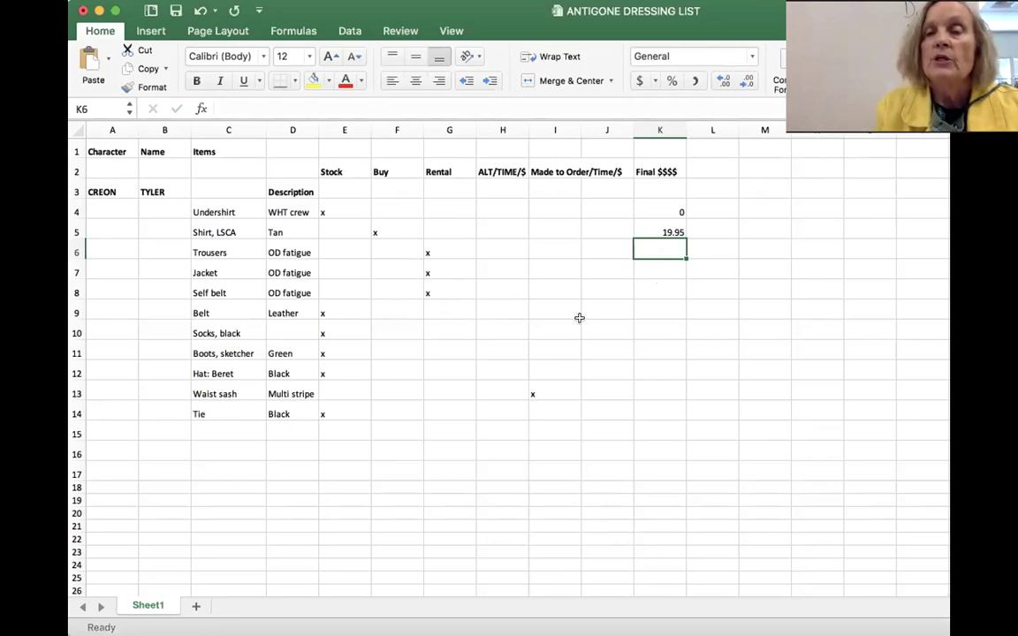
pyautogui.click(647, 256)
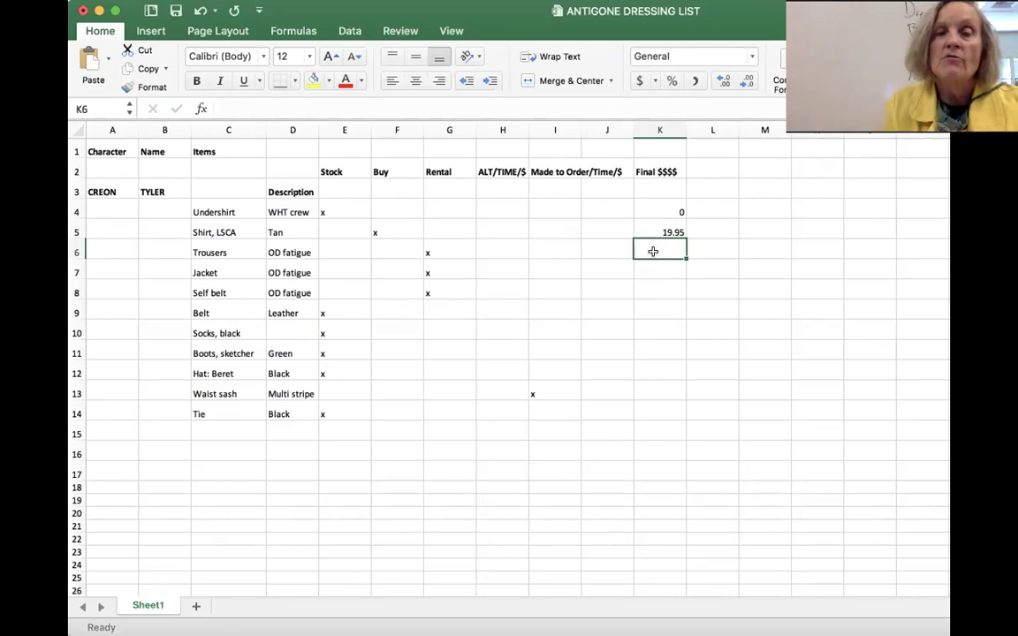
pyautogui.write('60')
pyautogui.press('Return')
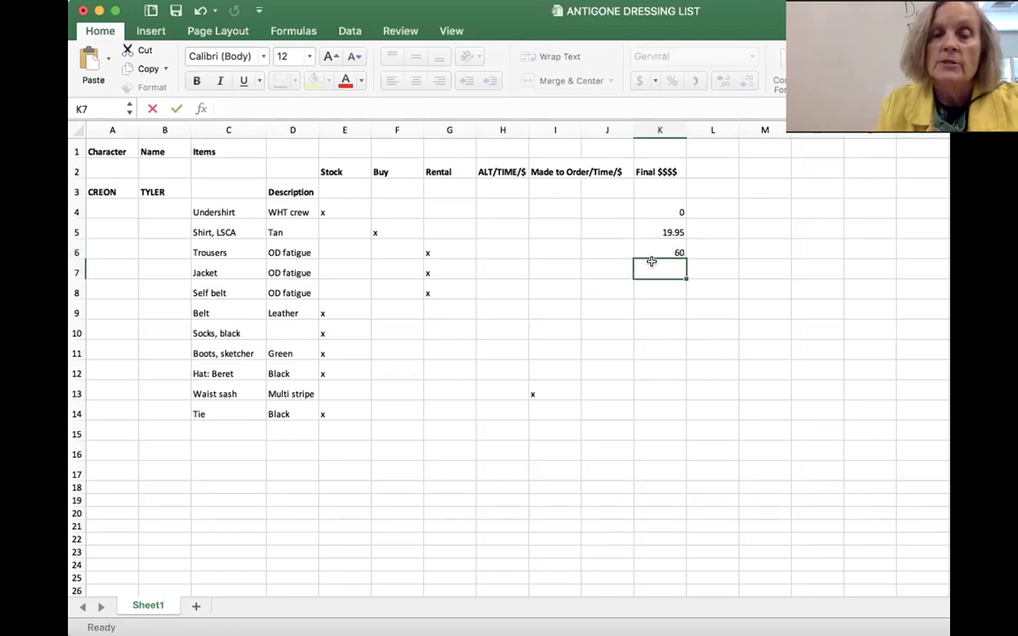
pyautogui.write('100')
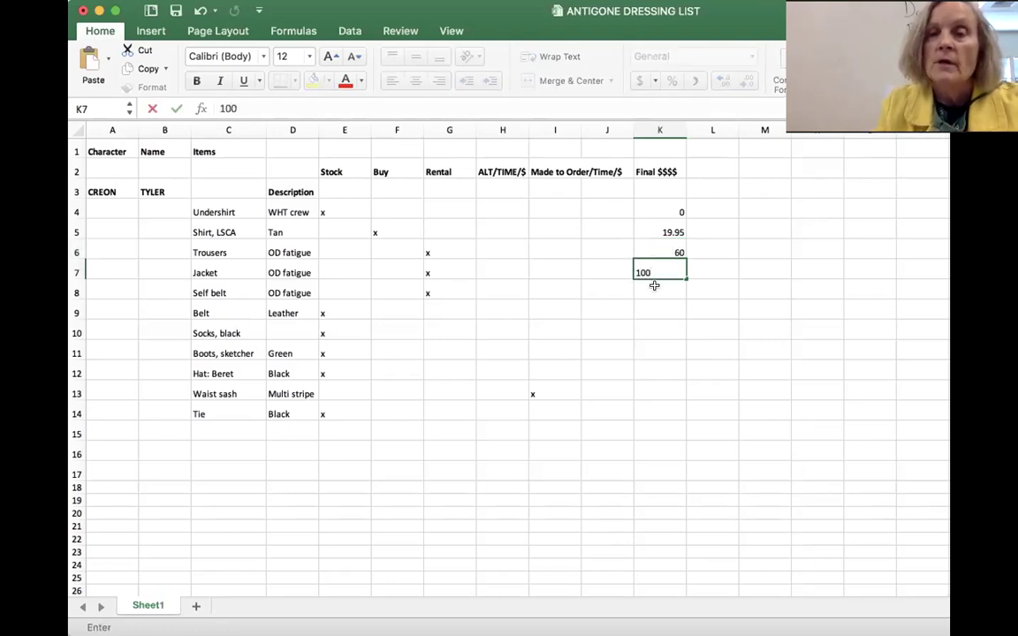
pyautogui.press('Return')
pyautogui.write('20')
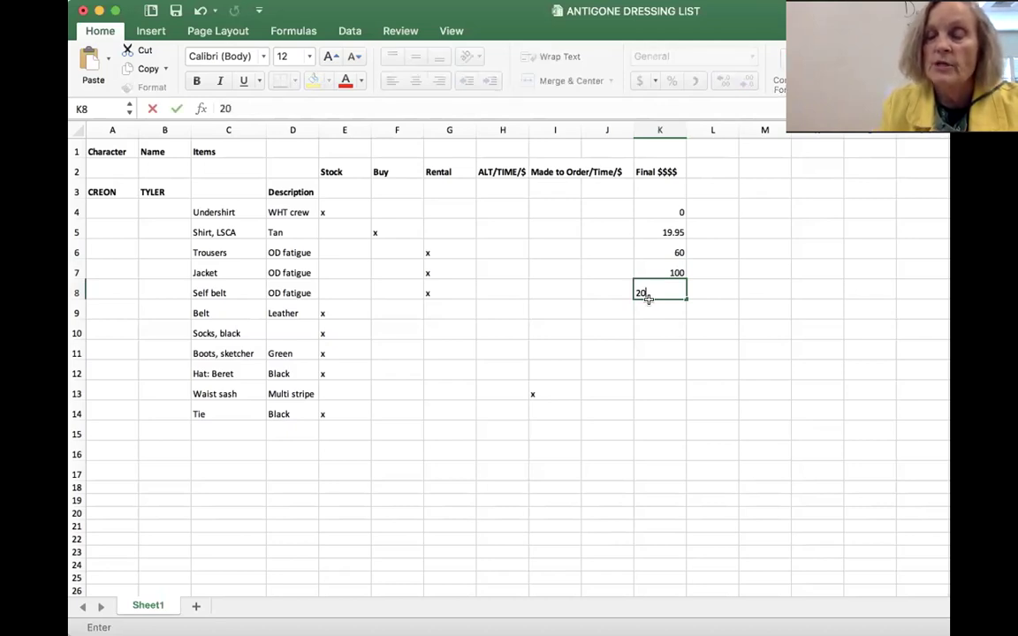
pyautogui.click(659, 290)
# Enter a final cost of 0 for the leather Belt (K9) and the black Socks (K10).
pyautogui.click(663, 310)
pyautogui.write('0')
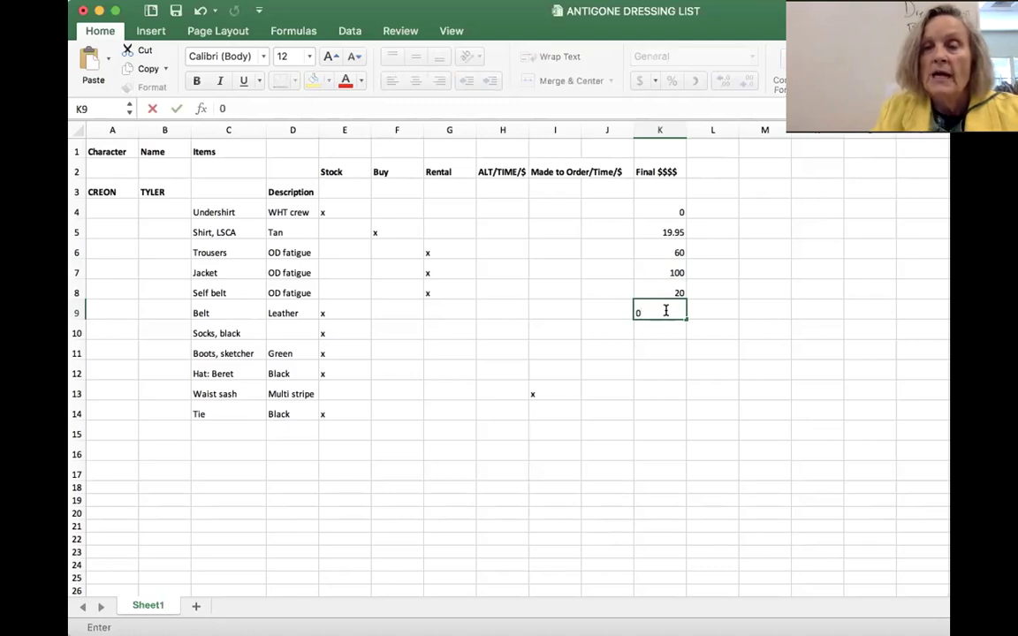
pyautogui.press('Return')
pyautogui.write('0')
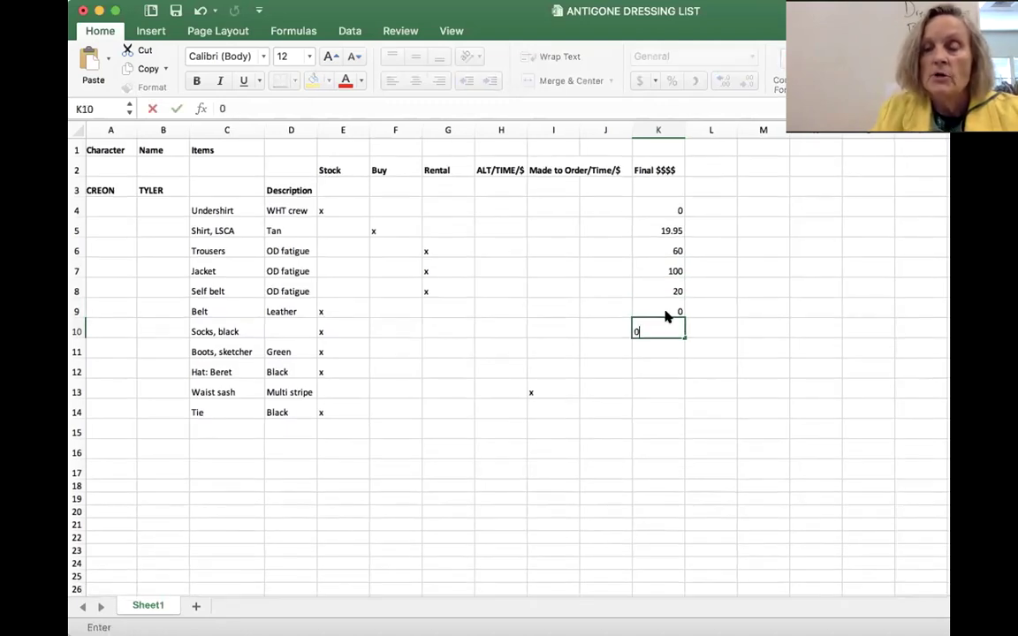
pyautogui.press('Return')
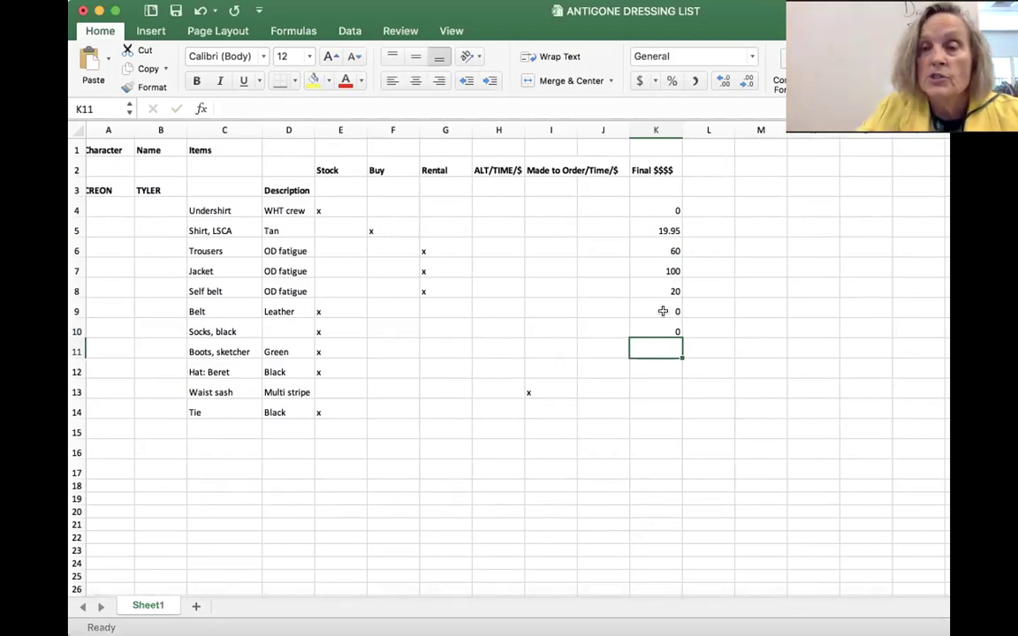
# Enter a final cost of 0 for the Boots, sketcher (K11) and the Hat: Beret (K12).
pyautogui.write('0')
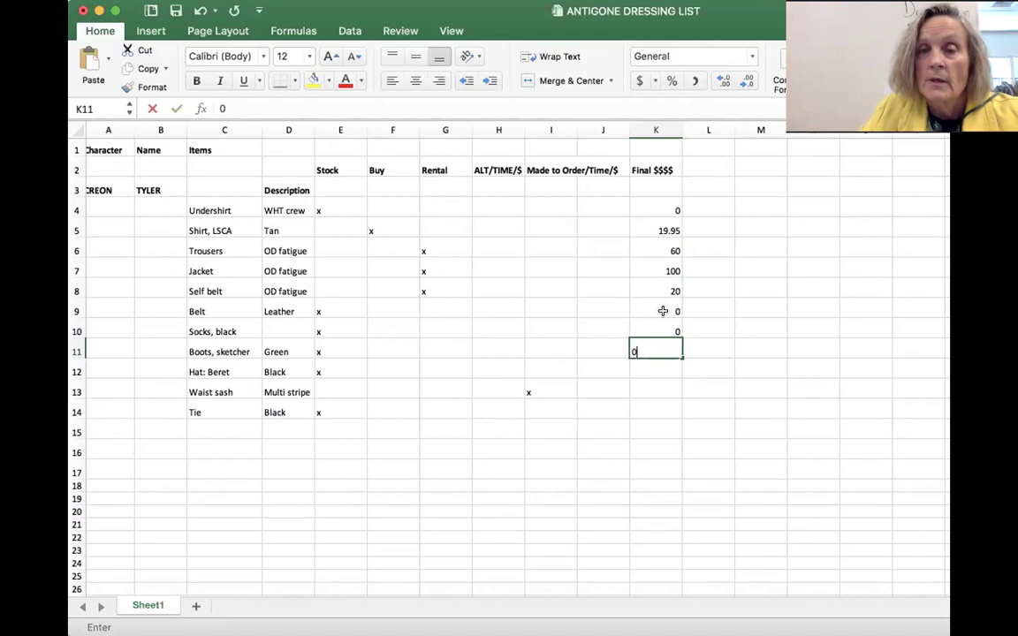
pyautogui.press('Left')
pyautogui.press('Right')
pyautogui.press('Left')
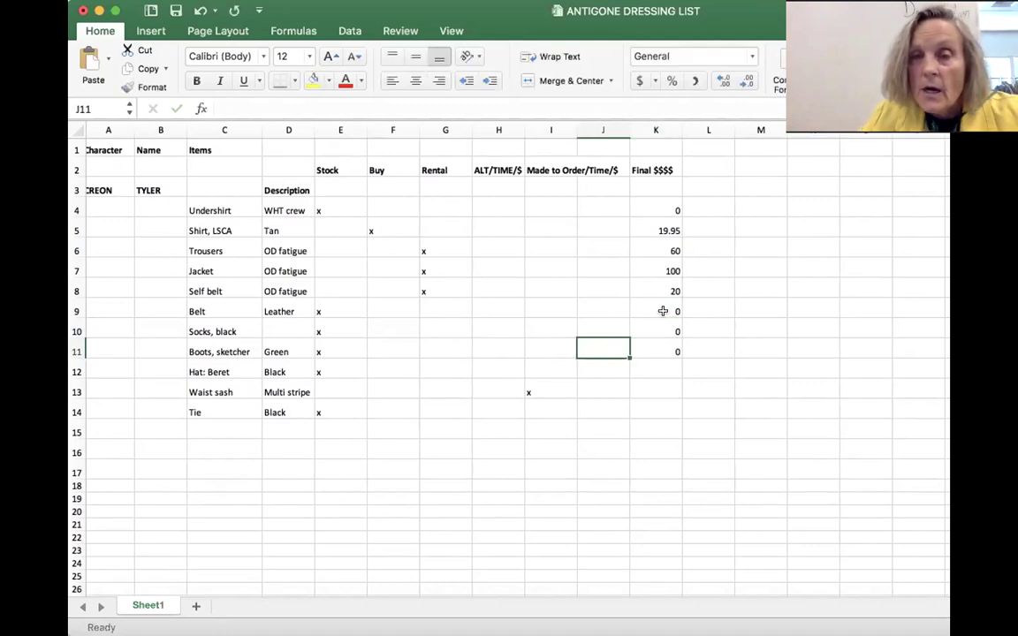
pyautogui.press('Down')
pyautogui.press('Right')
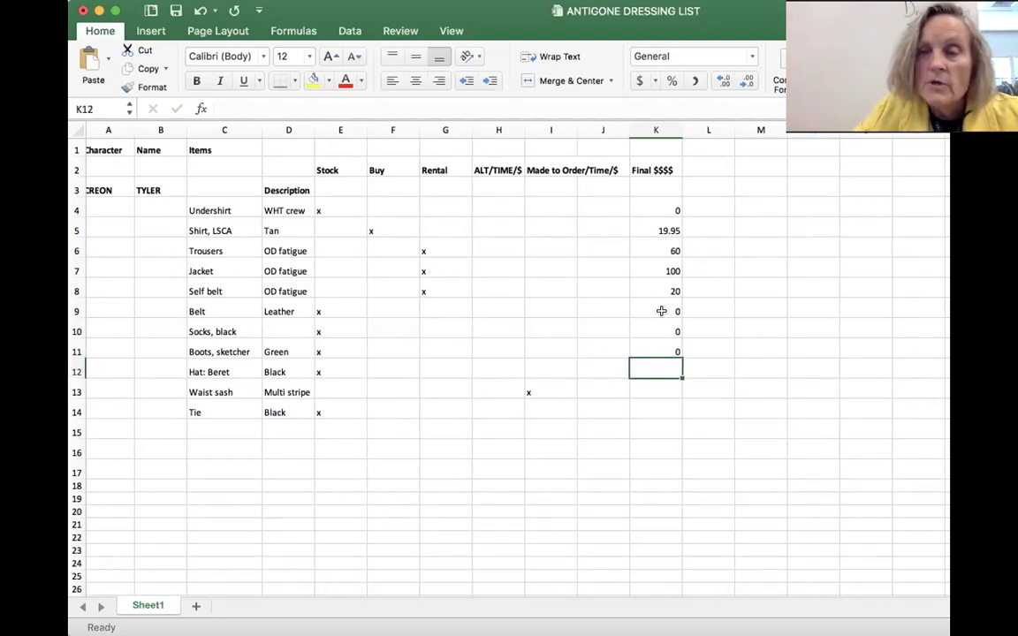
pyautogui.write('0')
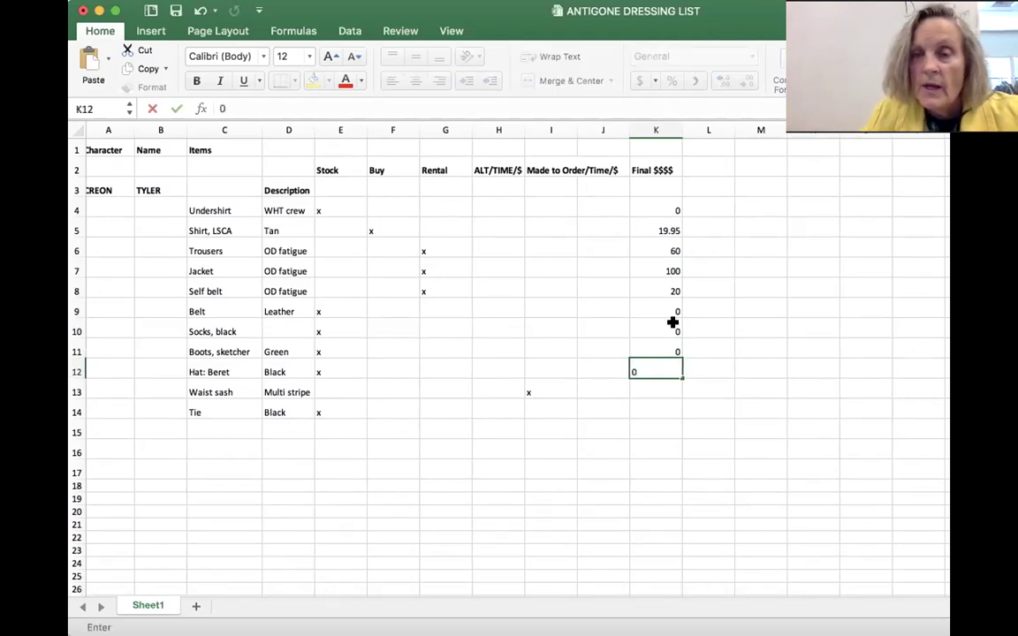
pyautogui.click(653, 389)
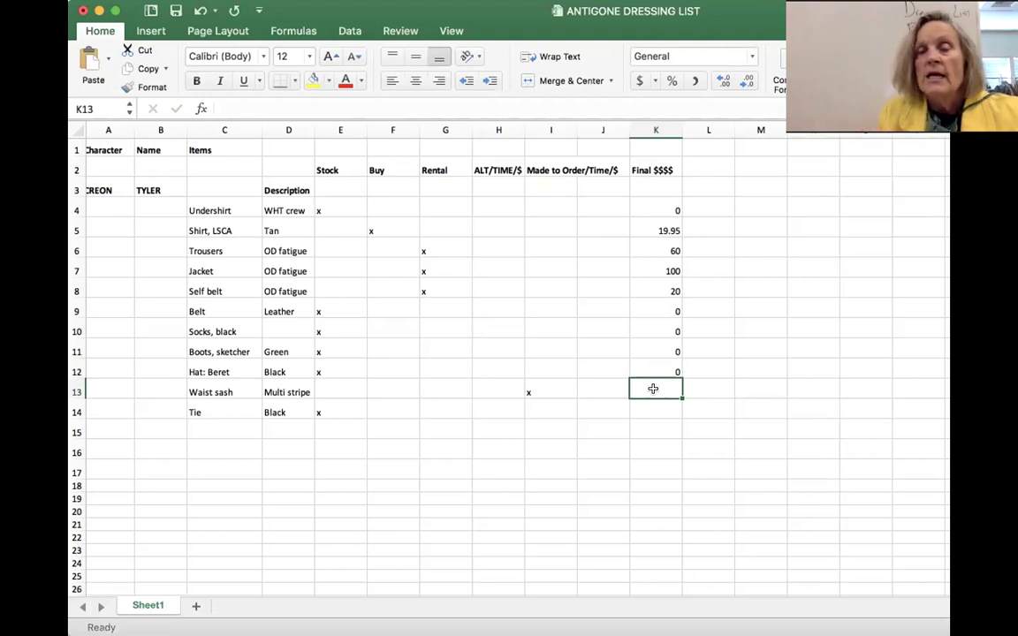
# Extend the Waist sash's Made to Order/Time/$ entry in I13 to x/2hours/2hour.
pyautogui.click(544, 384)
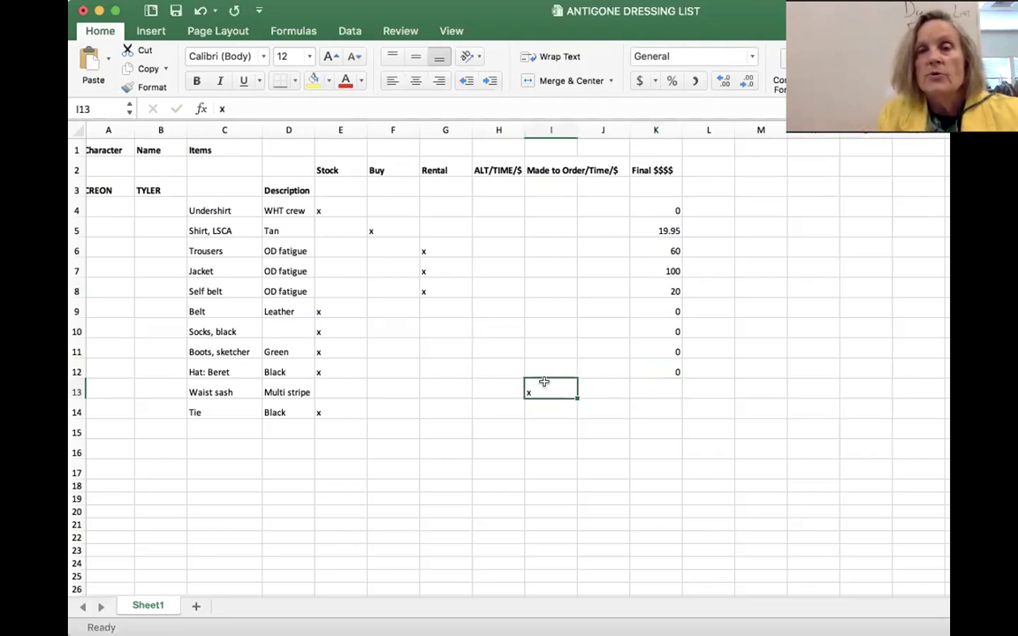
pyautogui.click(234, 108)
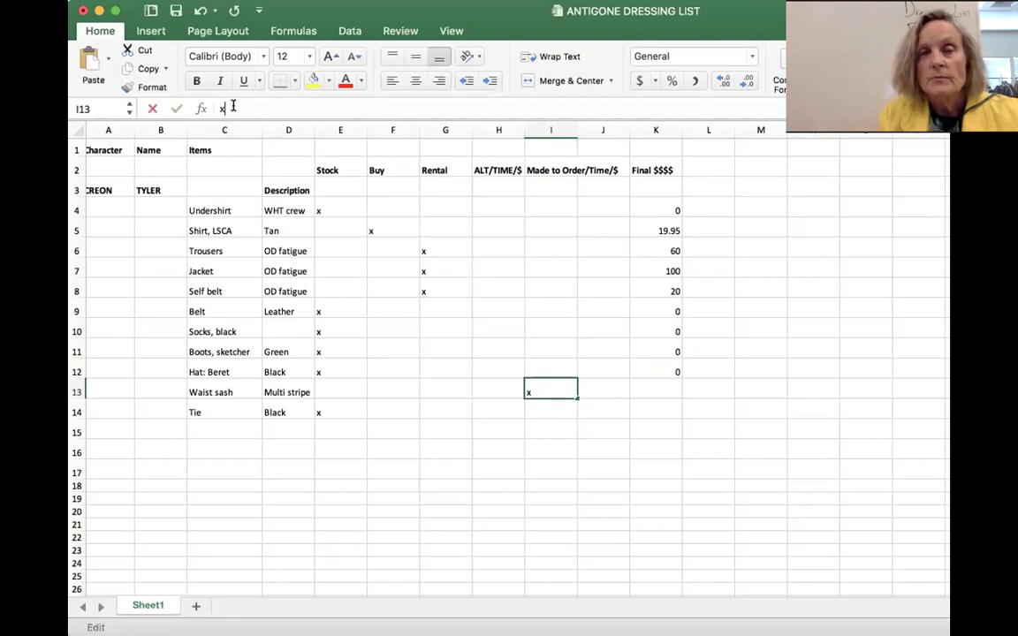
pyautogui.write('/')
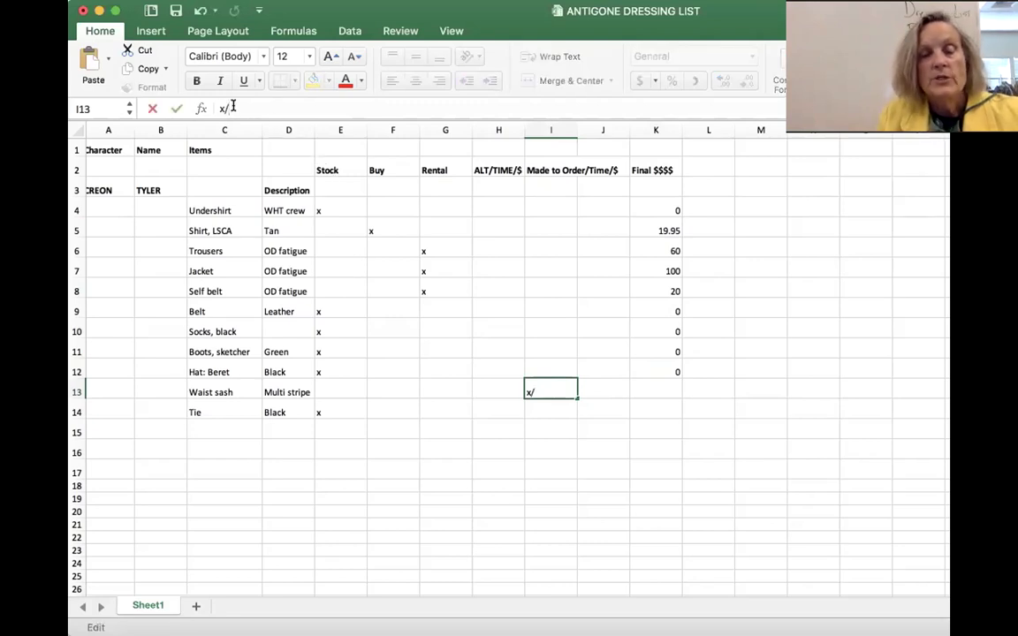
pyautogui.write('2hour')
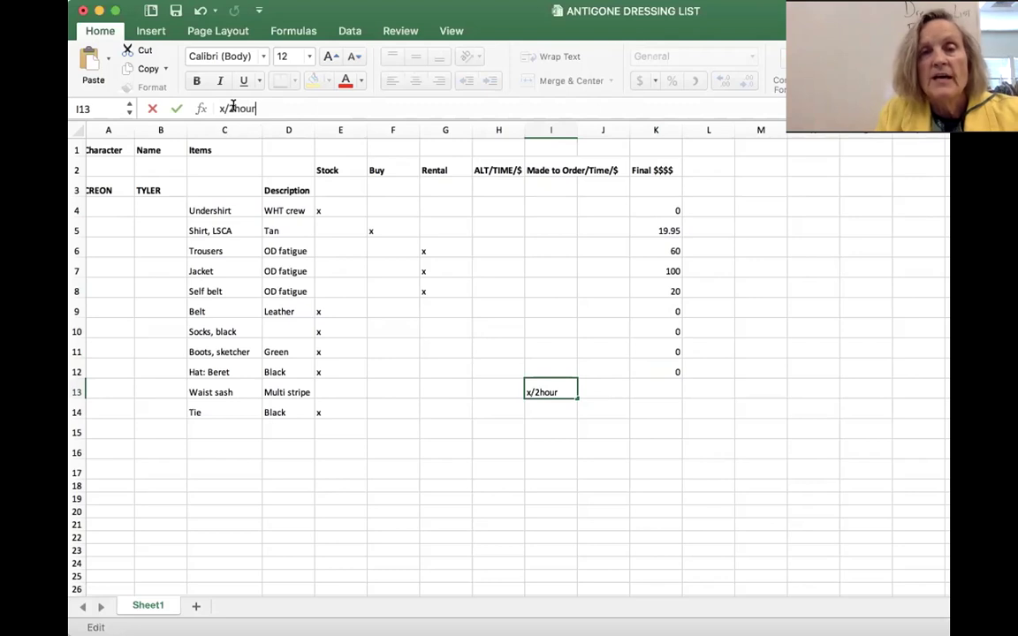
pyautogui.write('s/')
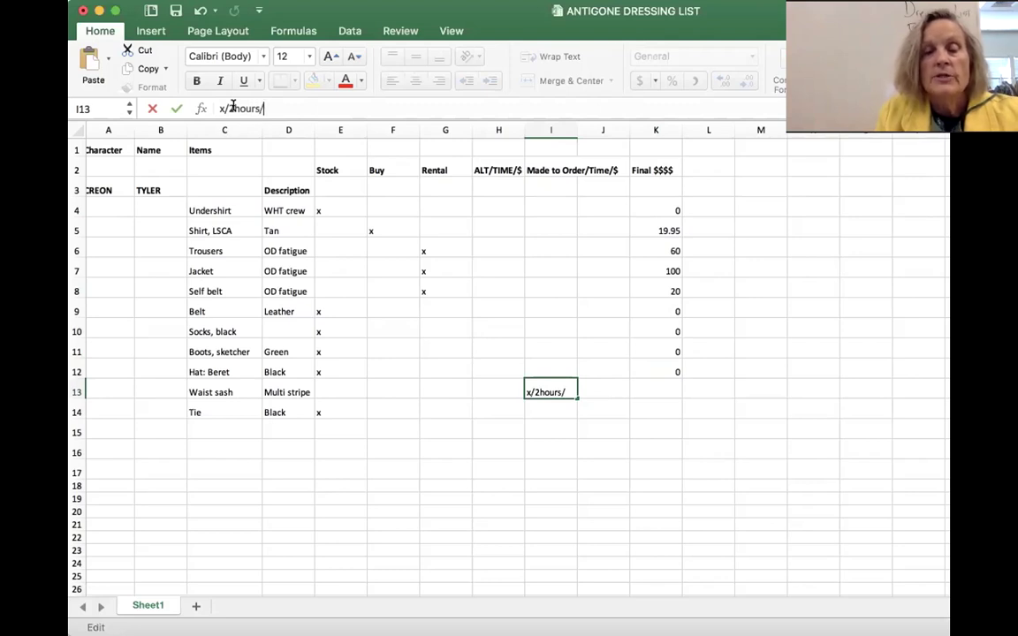
pyautogui.write('2hou')
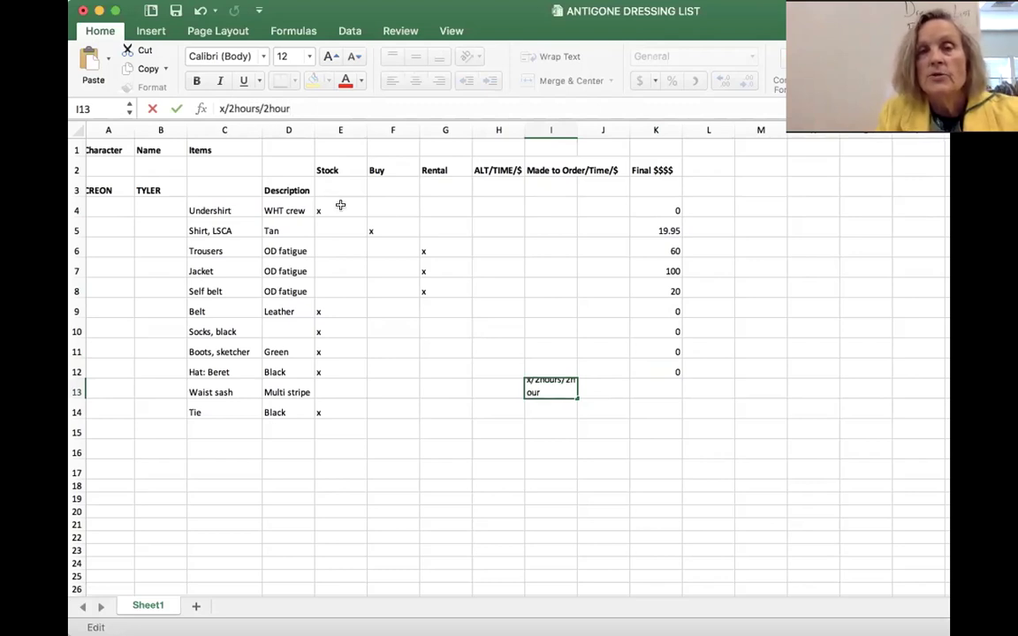
pyautogui.write('r')
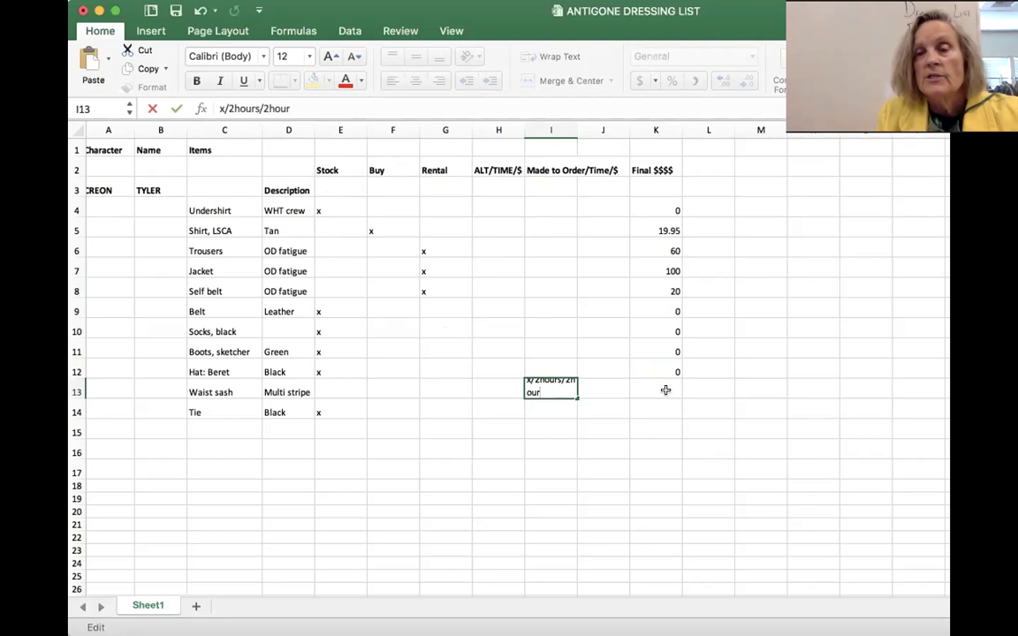
pyautogui.click(673, 391)
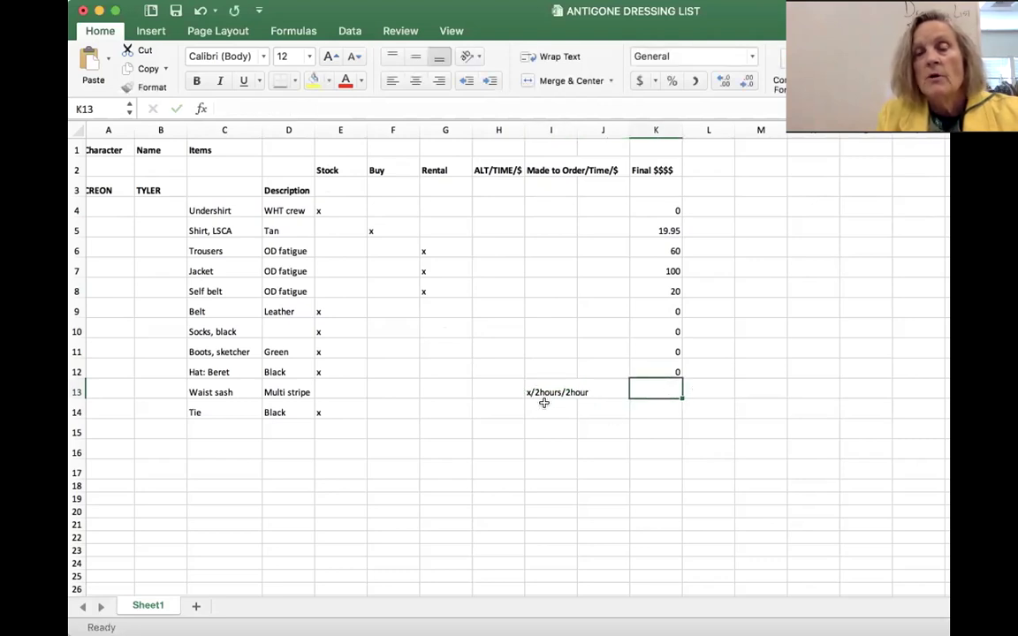
# Mark the Waist sash as Stock with an x in E13 and enter its final cost of 90 in K13.
pyautogui.click(343, 391)
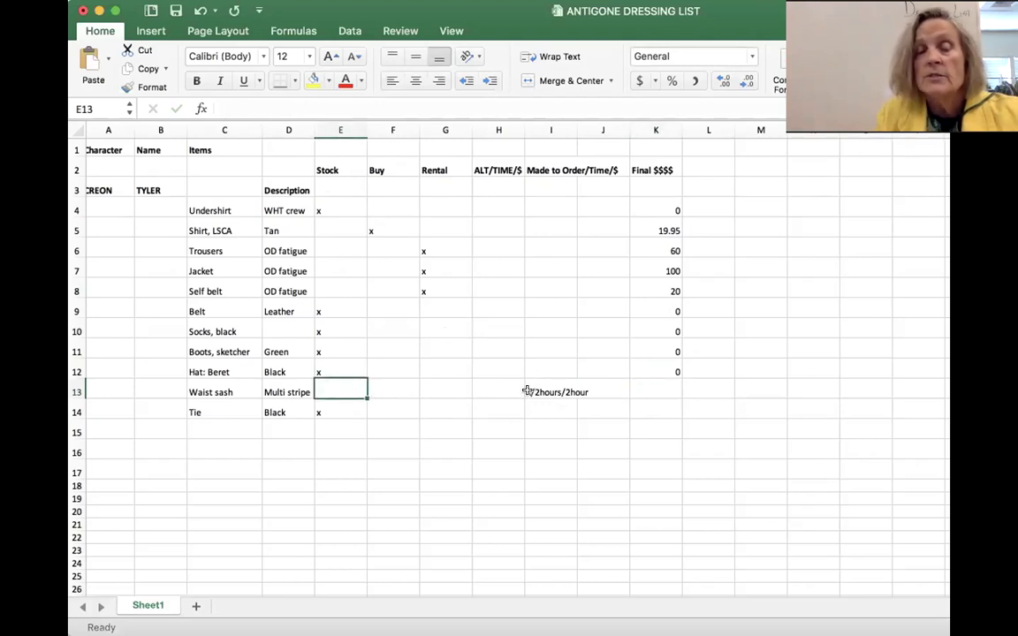
pyautogui.write('x')
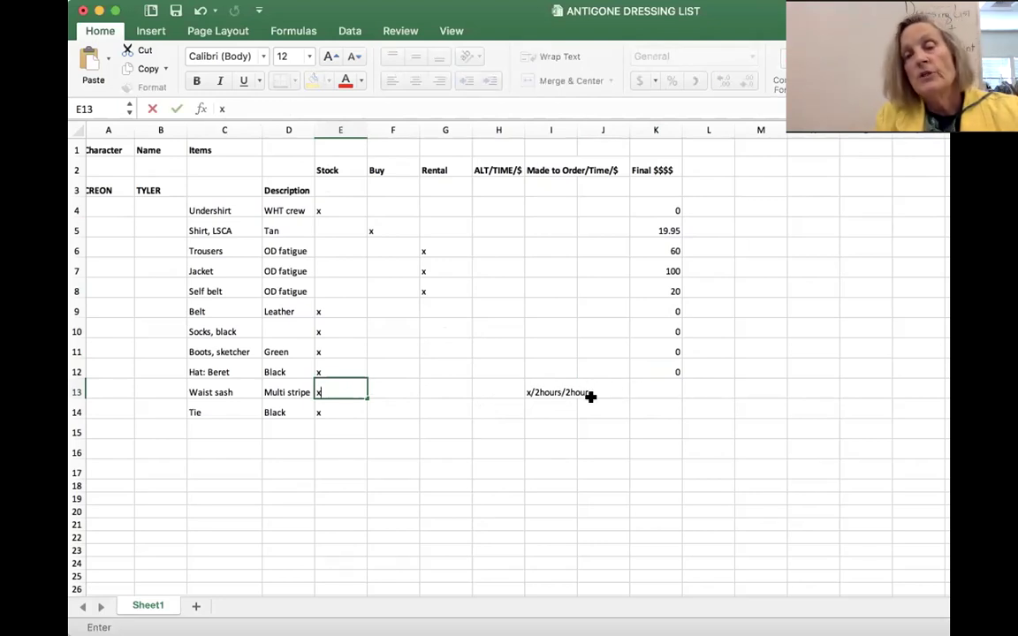
pyautogui.click(668, 388)
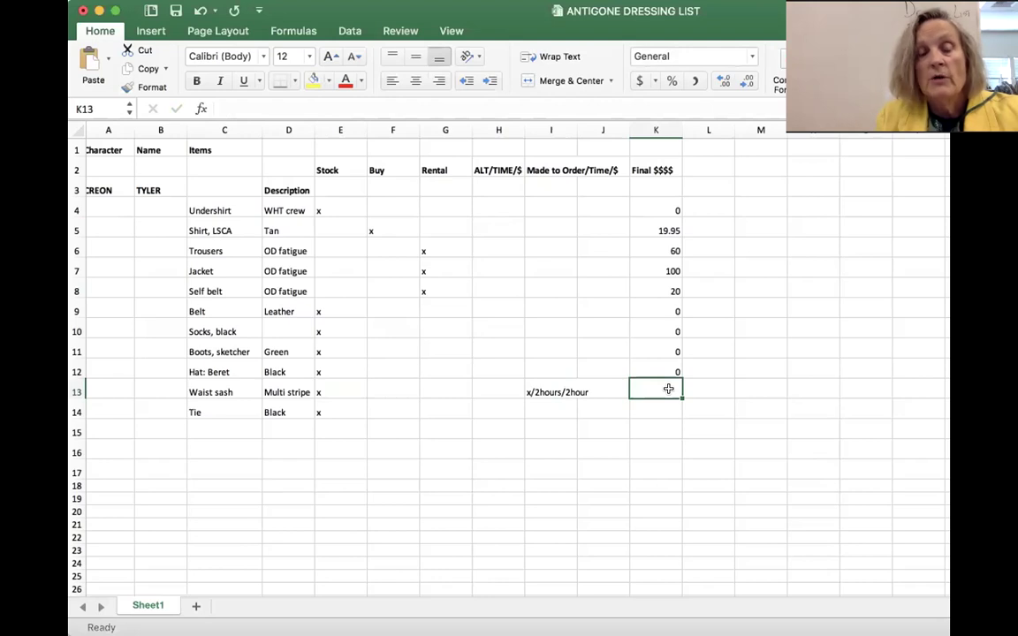
pyautogui.write('90')
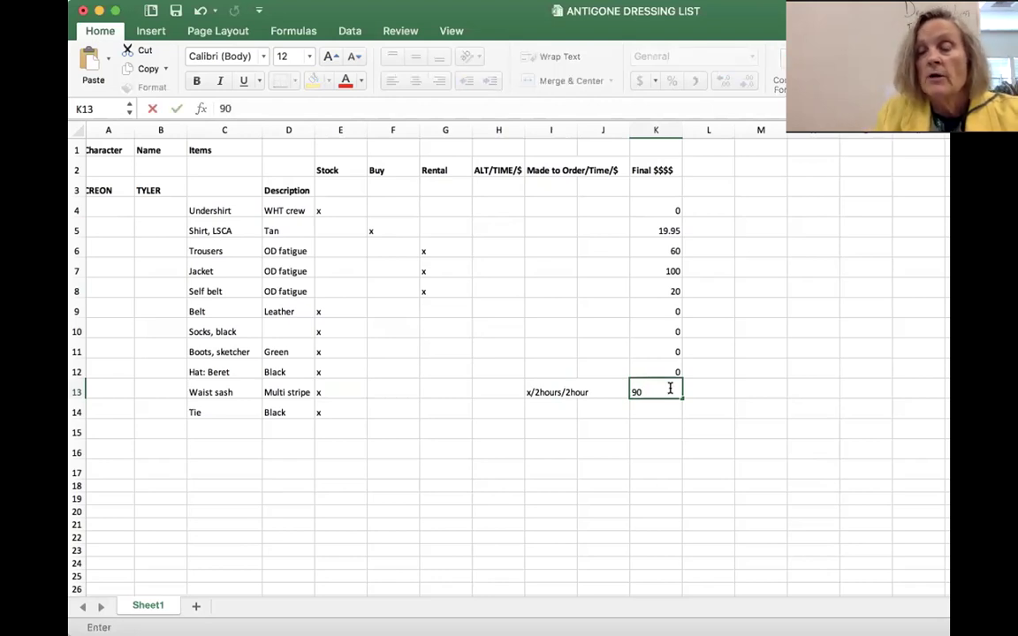
pyautogui.press('Return')
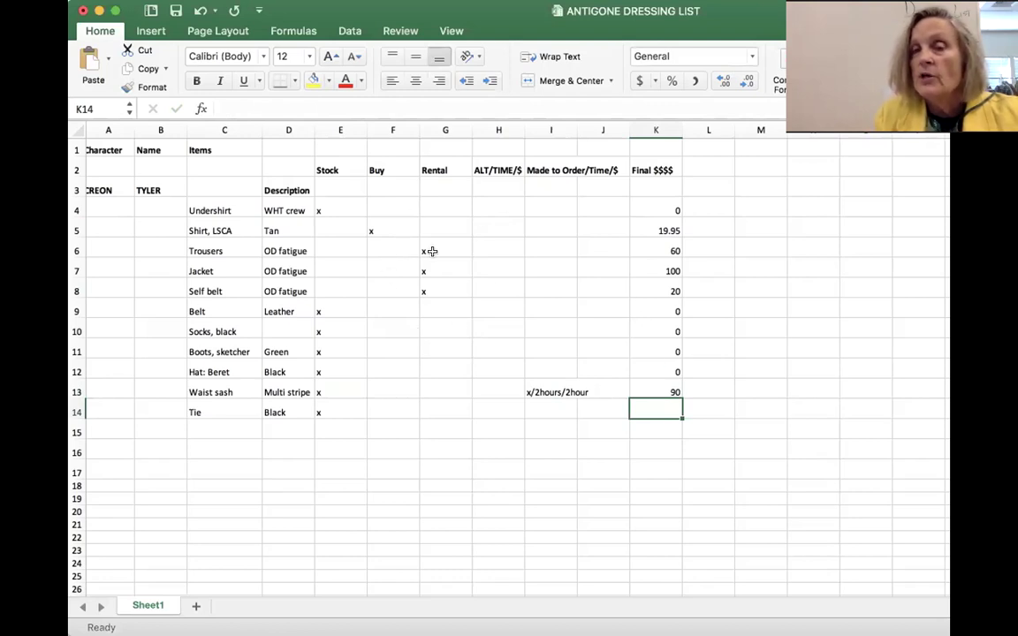
# Enter an alteration cost of 25 for both the Jacket (H7) and the Trousers (H6).
pyautogui.click(487, 269)
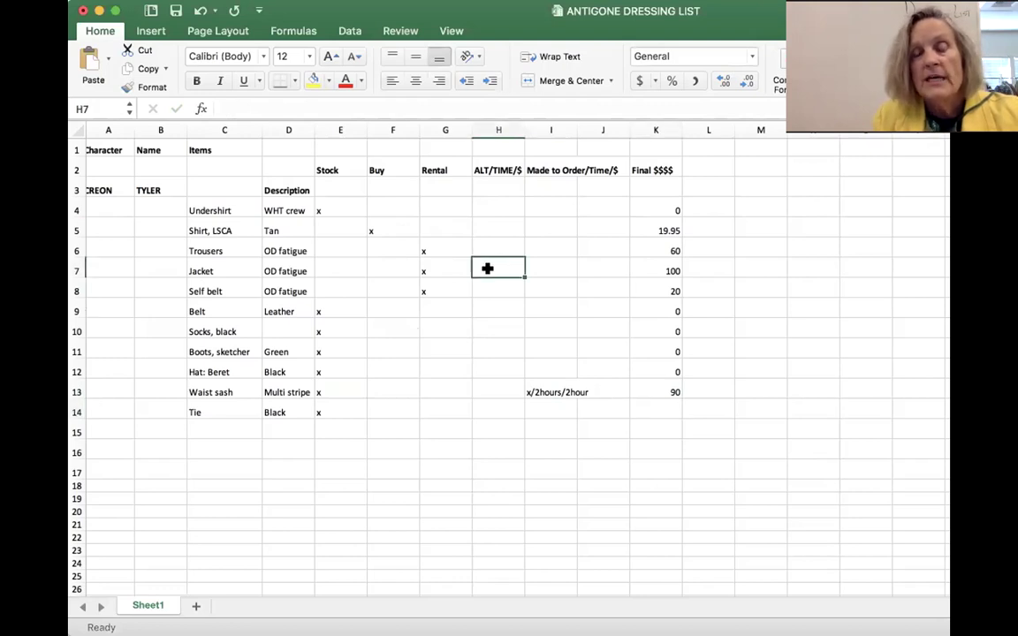
pyautogui.write('25')
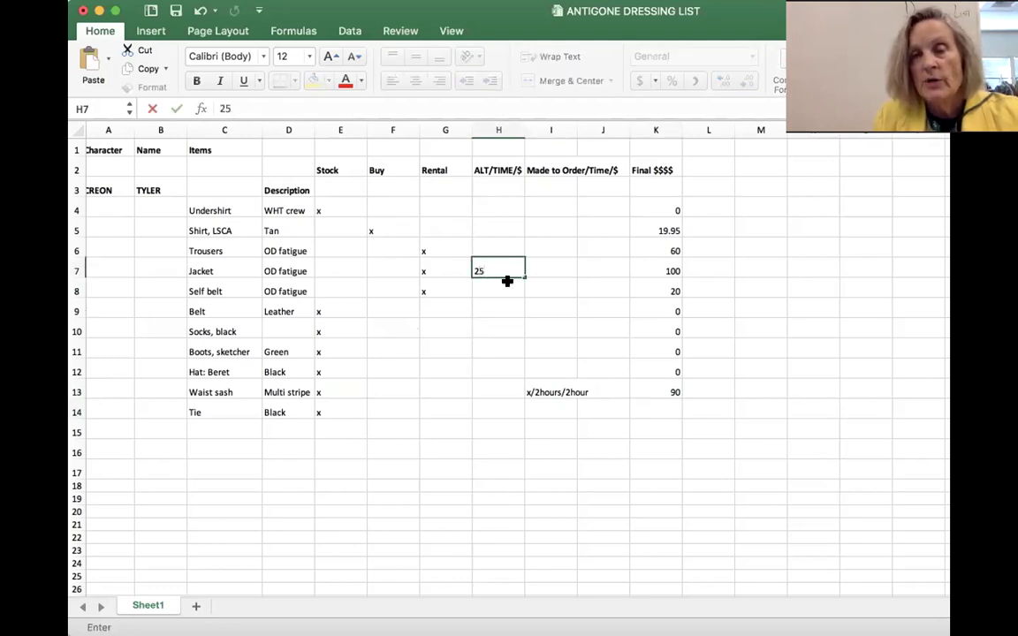
pyautogui.click(485, 247)
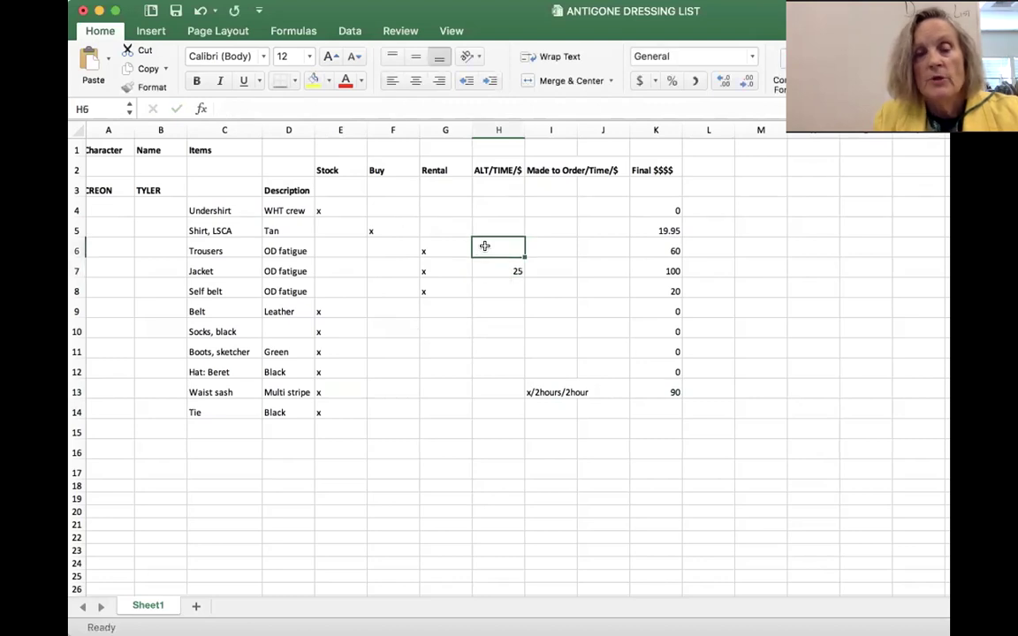
pyautogui.write('25')
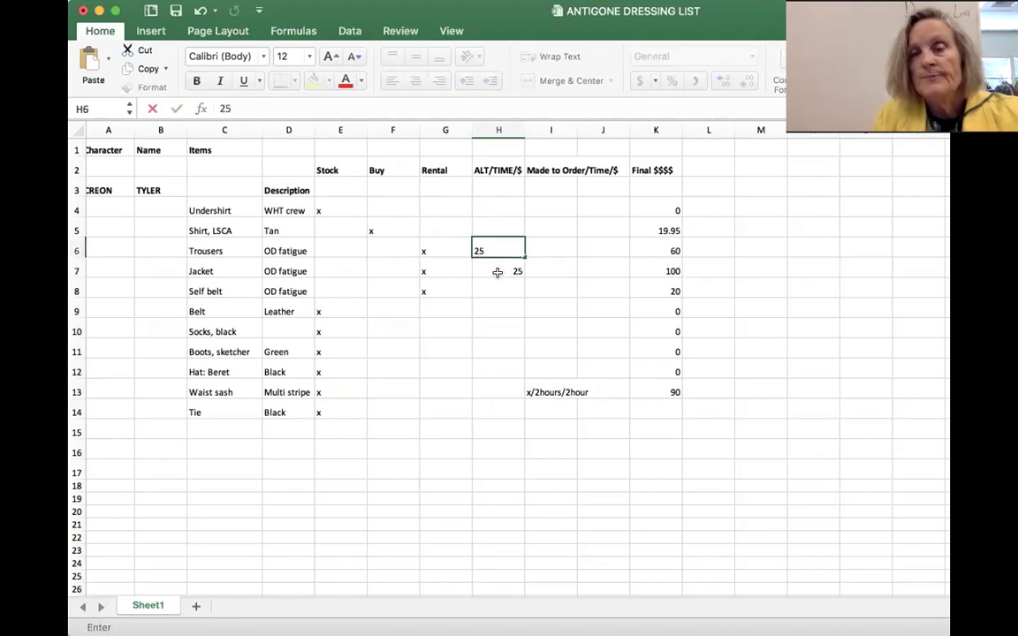
pyautogui.click(500, 285)
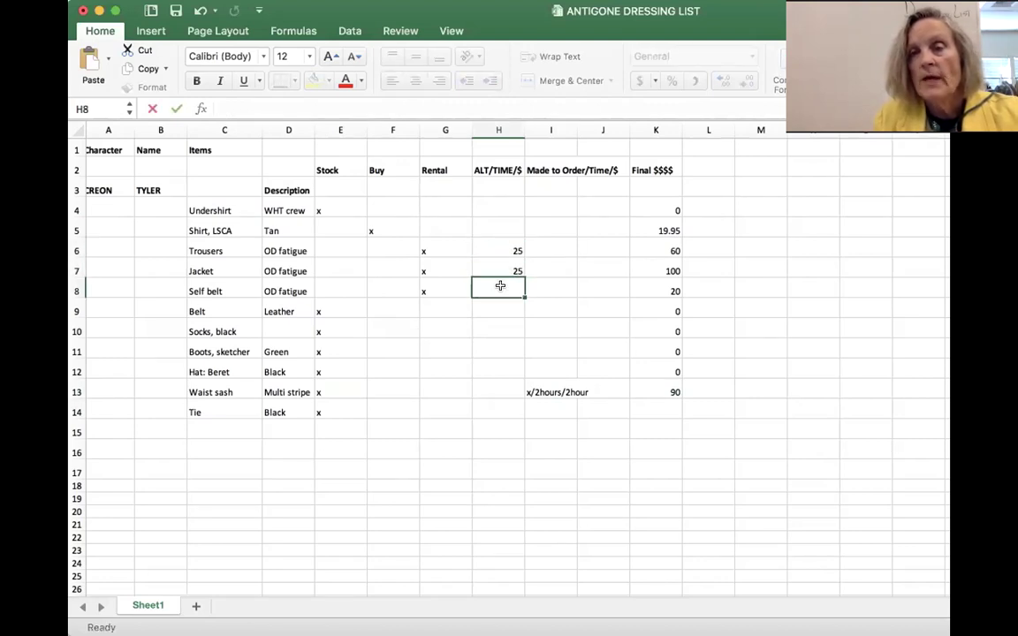
# Replace the Rental marks in G6:G8 with rental prices: Trousers 60, Jacket 100 and Self belt 20.
pyautogui.click(673, 249)
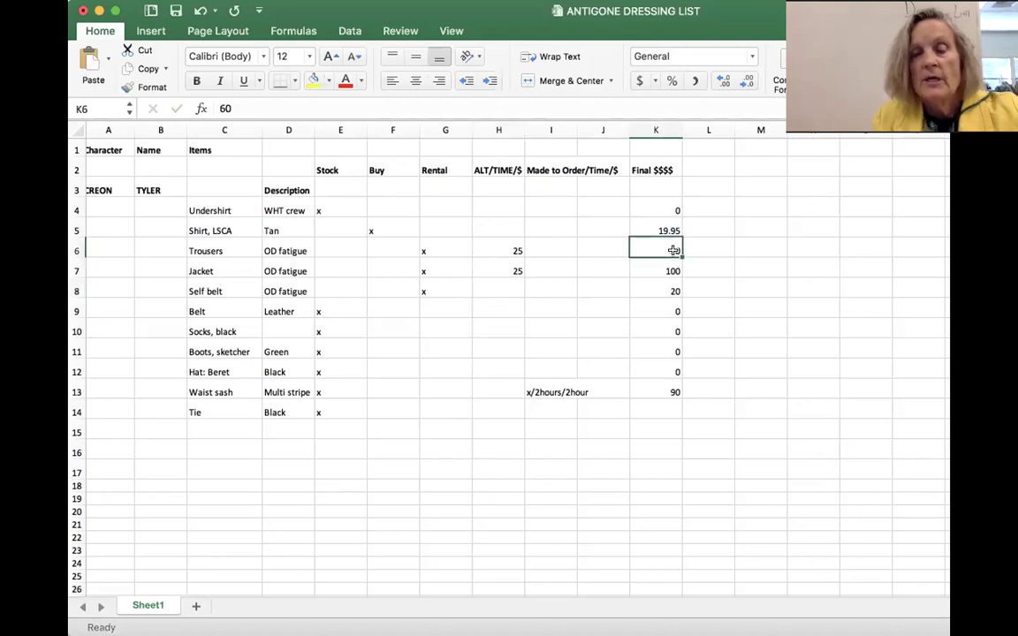
pyautogui.click(429, 250)
pyautogui.write('60')
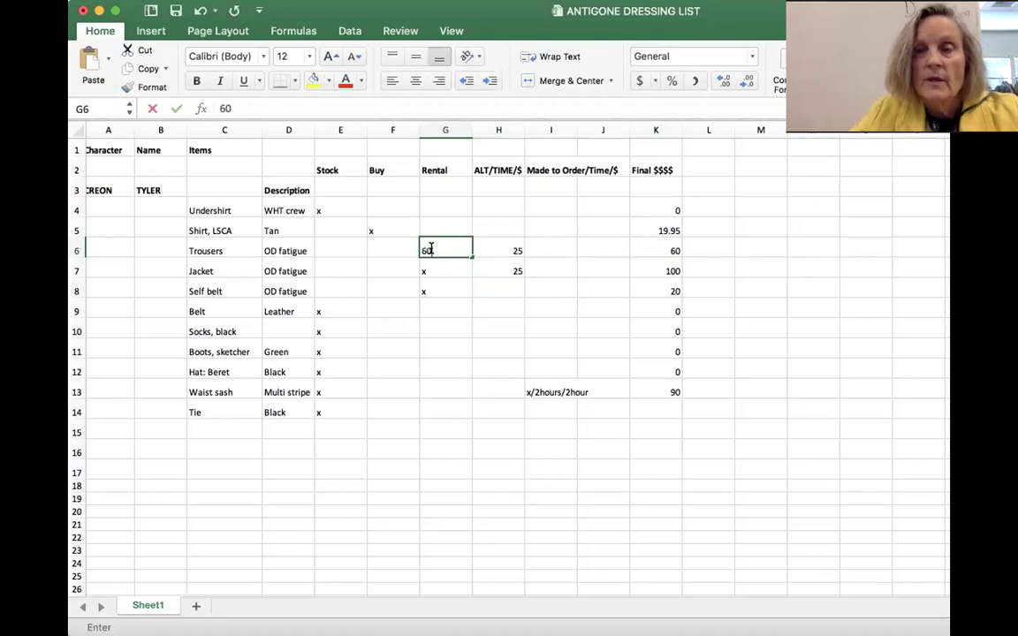
pyautogui.click(424, 270)
pyautogui.press('BackSpace')
pyautogui.write('100')
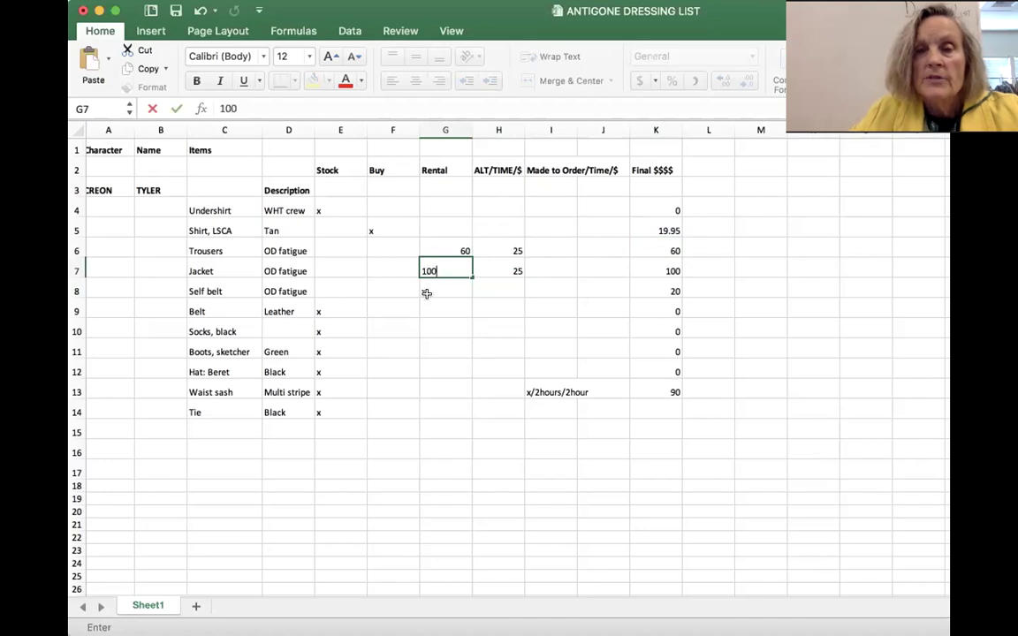
pyautogui.click(423, 290)
pyautogui.write('20')
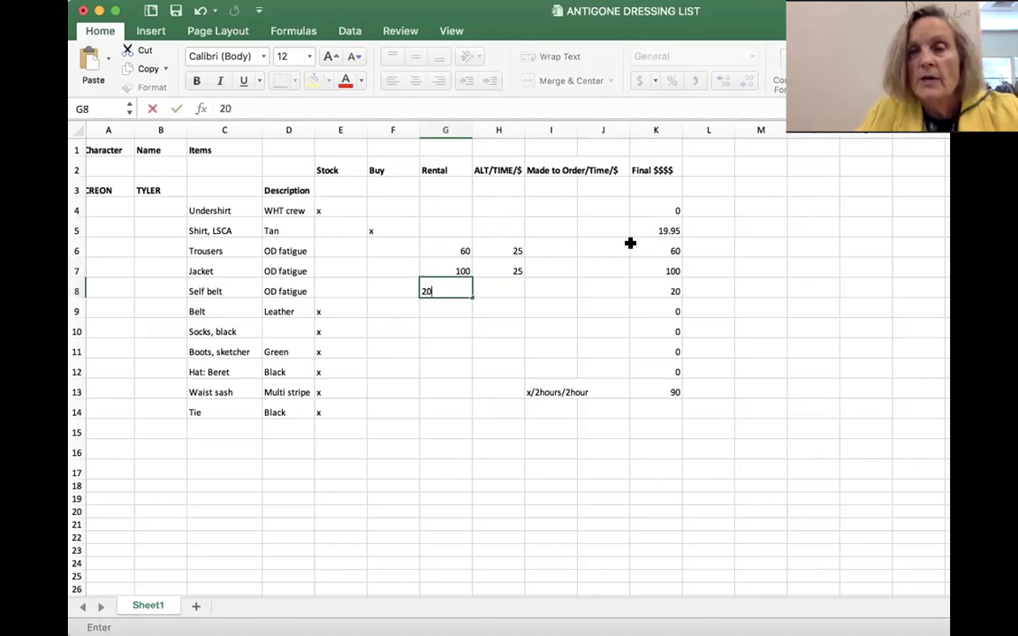
# Update the final costs to include alterations: 85 for the Trousers (K6) and 125 for the Jacket (K7).
pyautogui.click(665, 248)
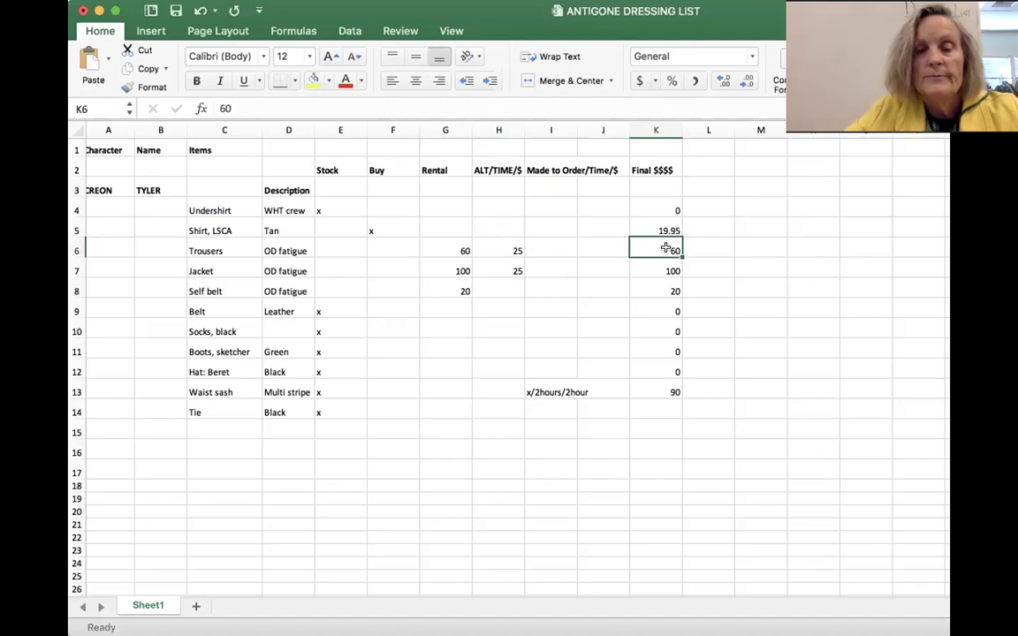
pyautogui.write('85')
pyautogui.click(666, 270)
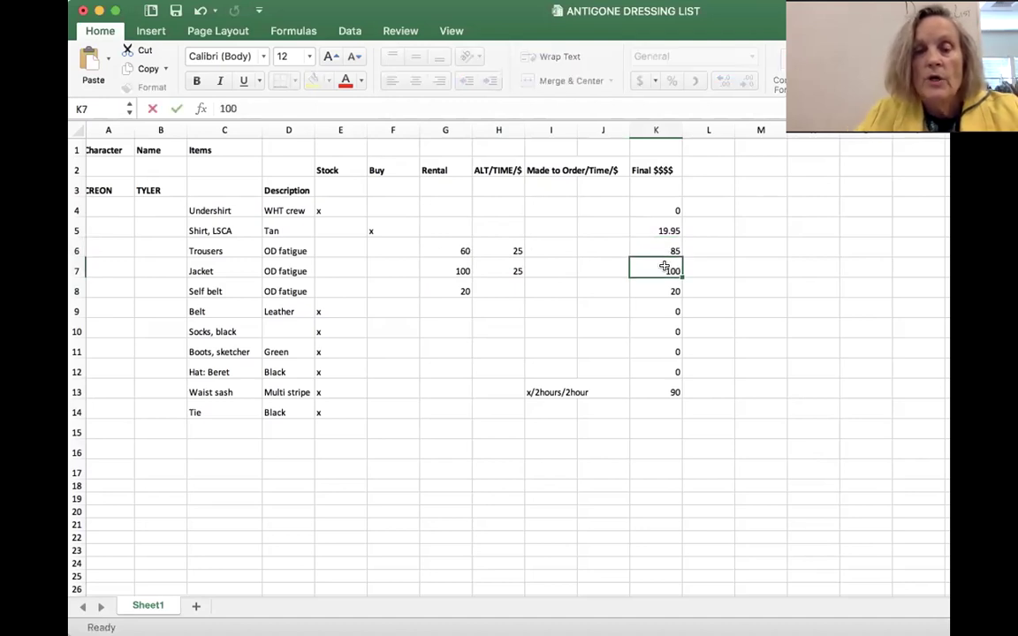
pyautogui.write('1215')
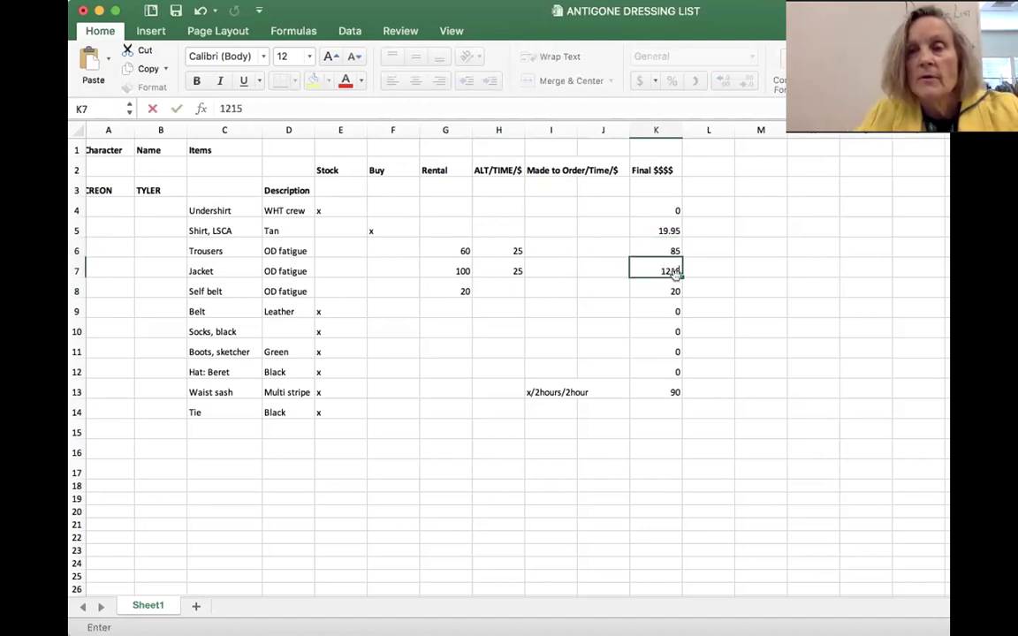
pyautogui.press('BackSpace')
pyautogui.press('BackSpace')
pyautogui.press('BackSpace')
pyautogui.write('25')
pyautogui.click(657, 325)
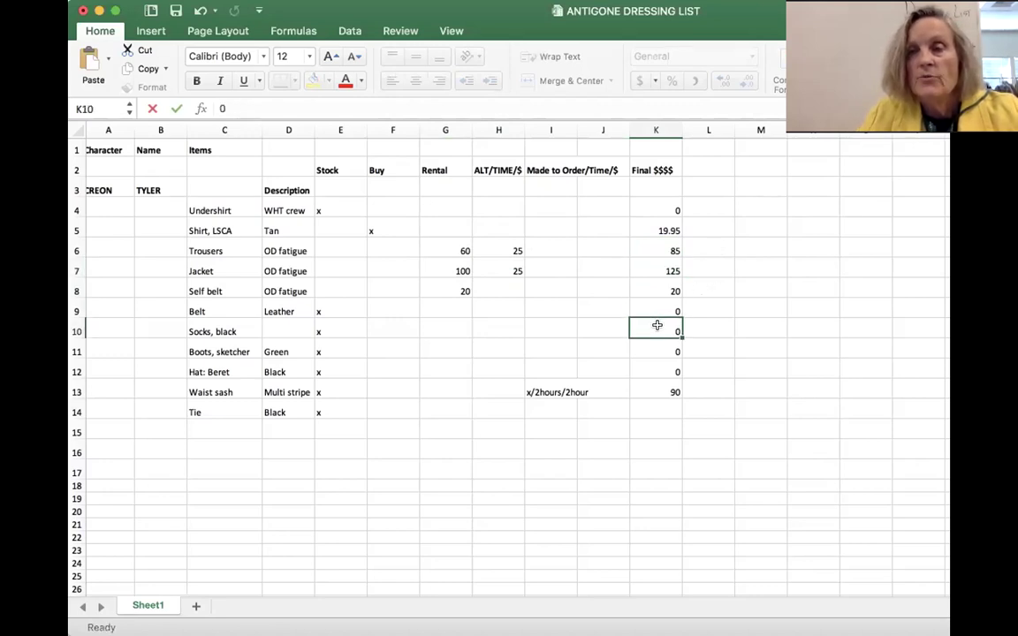
# Total the Final $$$$ column in K15 by applying AutoSum to the range K4:K15.
pyautogui.keyDown('shift'); pyautogui.click(651, 186); pyautogui.keyUp('shift')
pyautogui.keyDown('shift'); pyautogui.click(664, 387); pyautogui.keyUp('shift')
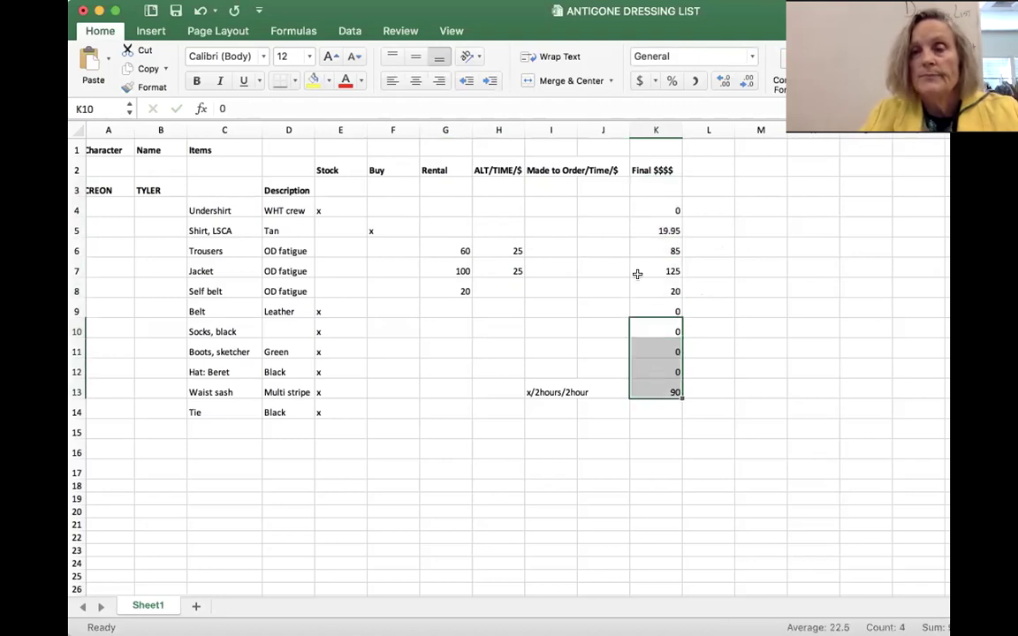
pyautogui.click(644, 166)
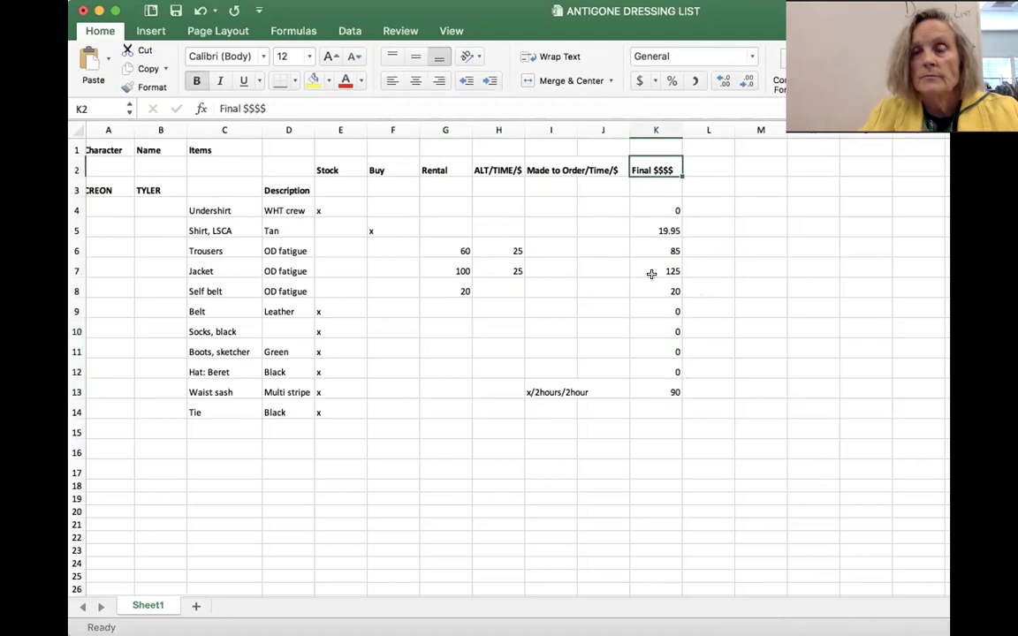
pyautogui.click(652, 209)
pyautogui.keyDown('shift'); pyautogui.click(665, 421); pyautogui.keyUp('shift')
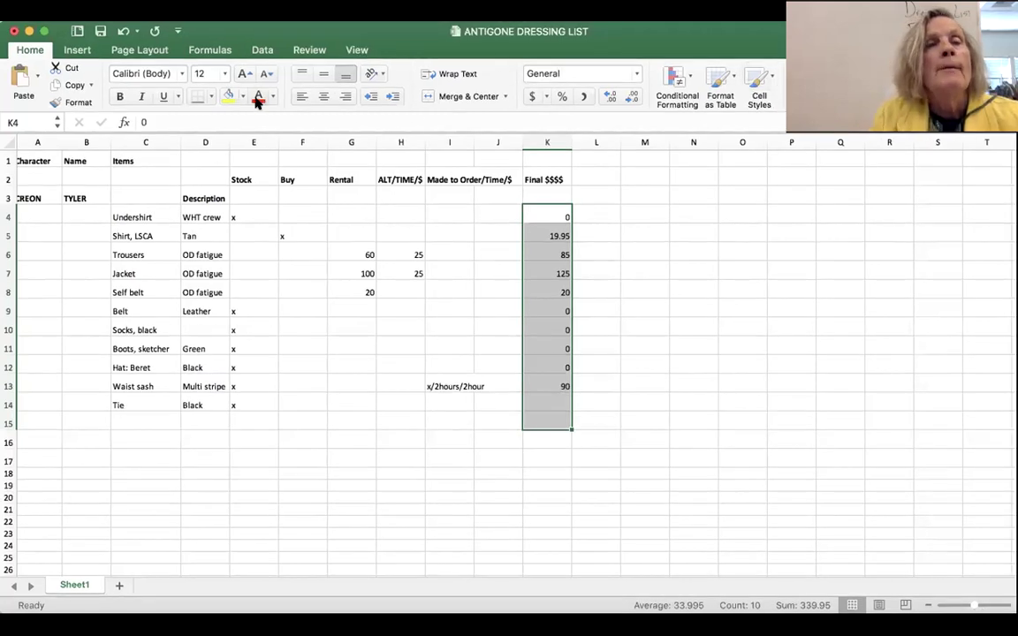
pyautogui.click(193, 53)
pyautogui.click(67, 78)
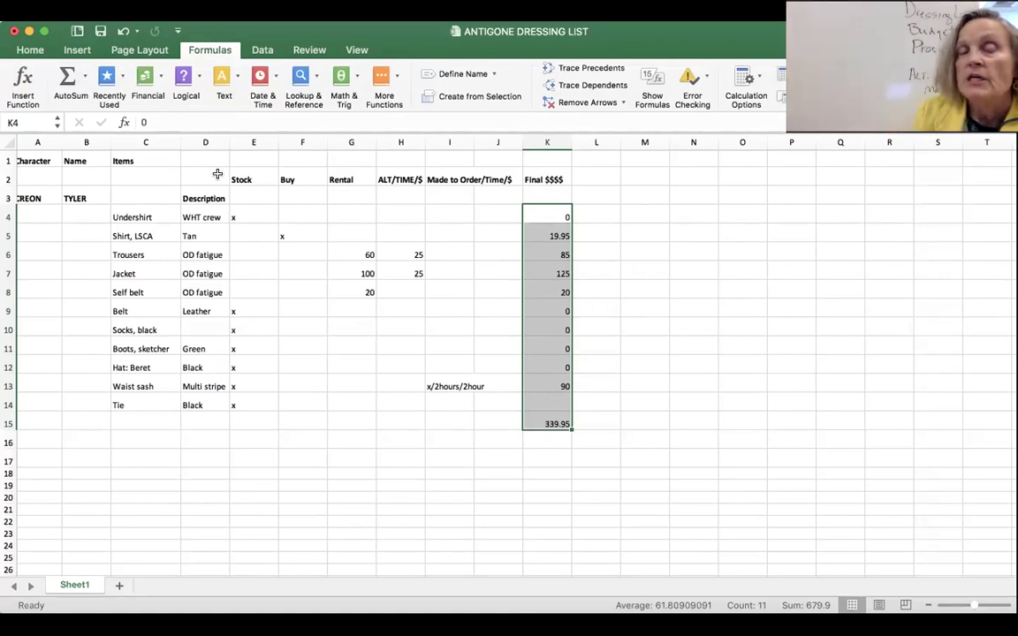
# Add the heading PROCUREMENT in cell M2, beyond the Final $$$$ column.
pyautogui.click(632, 179)
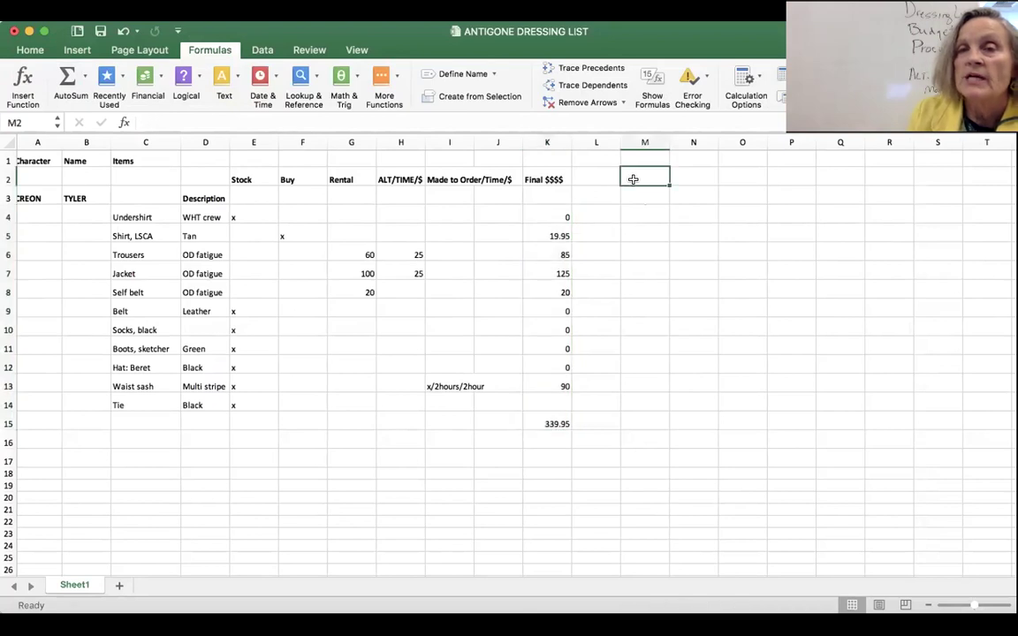
pyautogui.write('PROC')
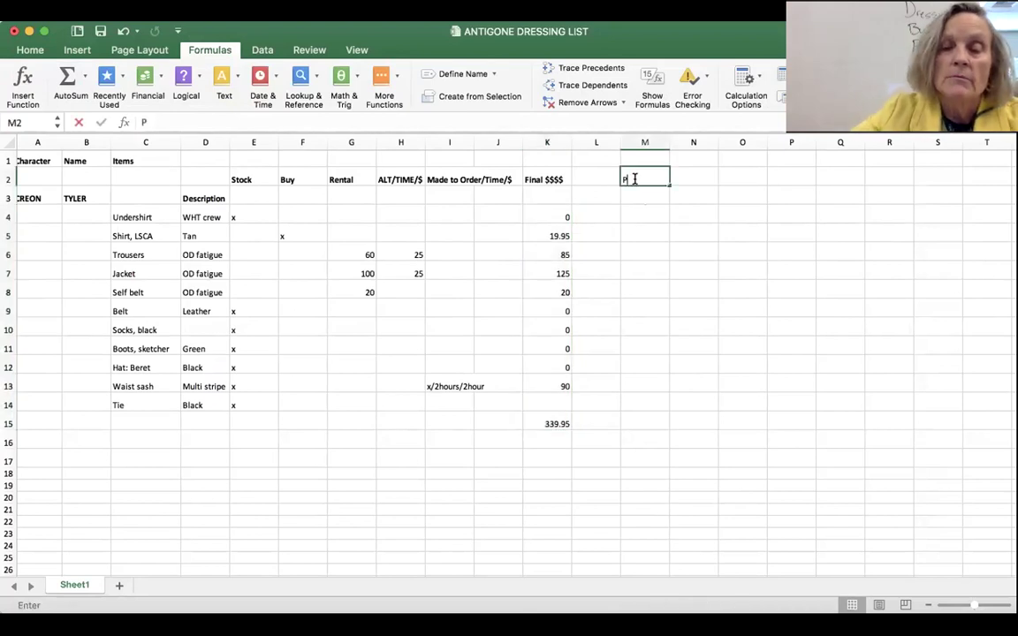
pyautogui.write('UREMENT')
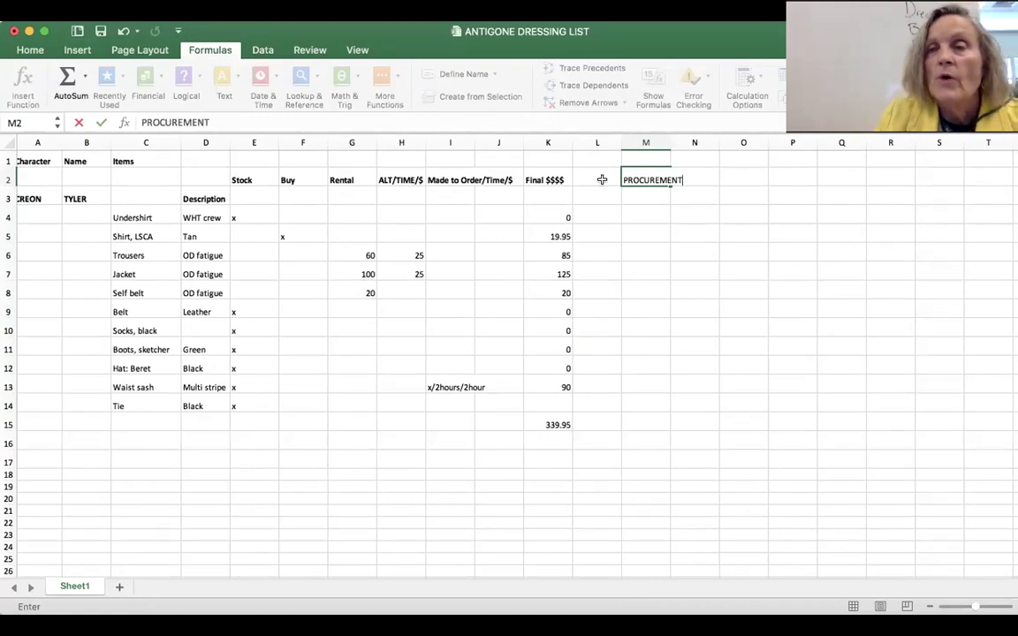
pyautogui.press('Return')
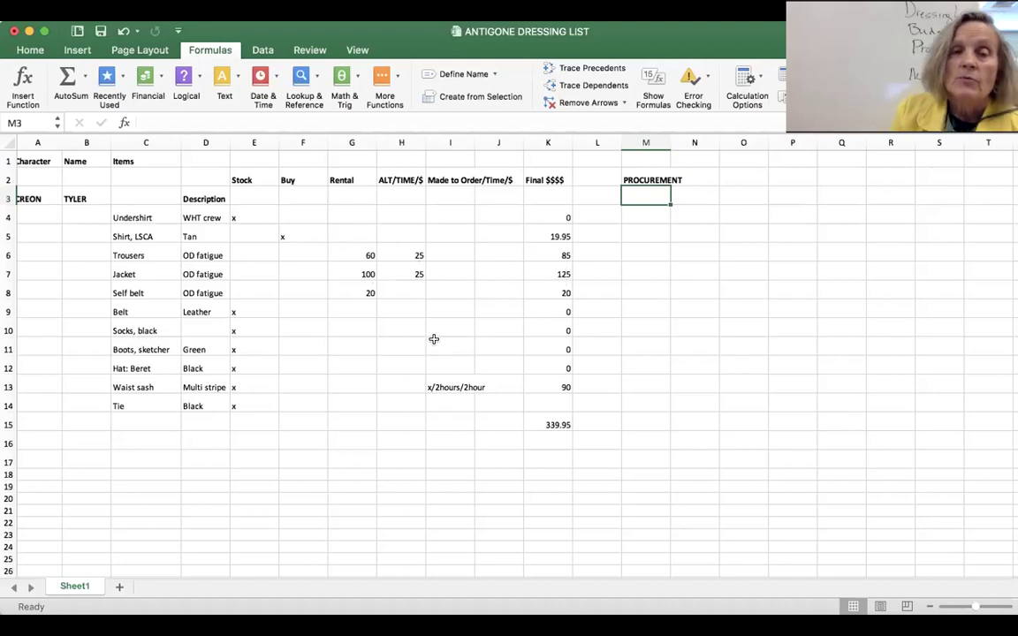
# Add a new item named "CREON'S Patch Order" in cell C15, below the Tie.
pyautogui.click(145, 421)
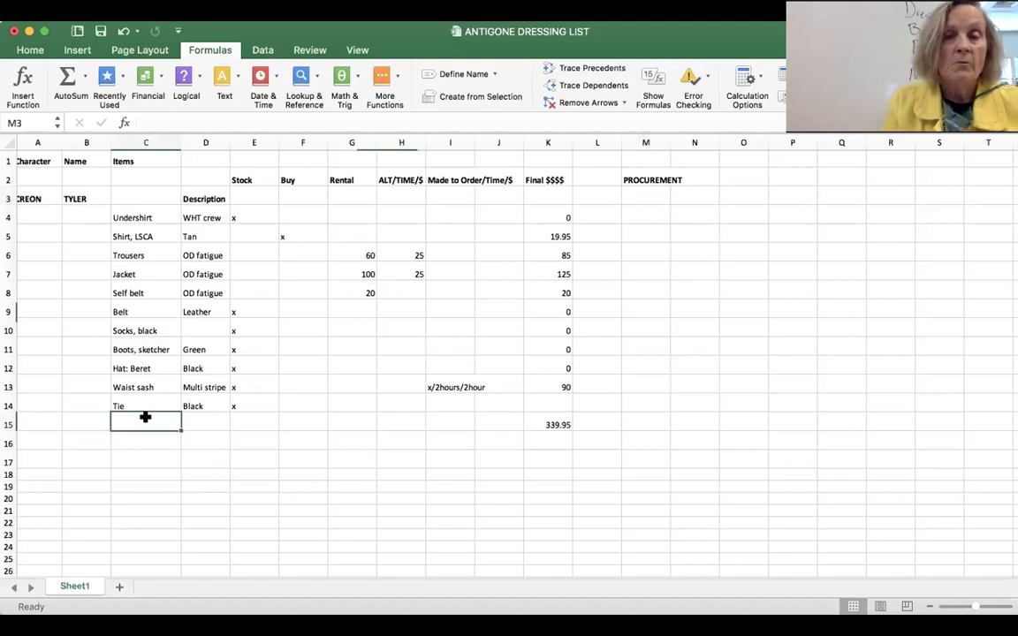
pyautogui.write('CR')
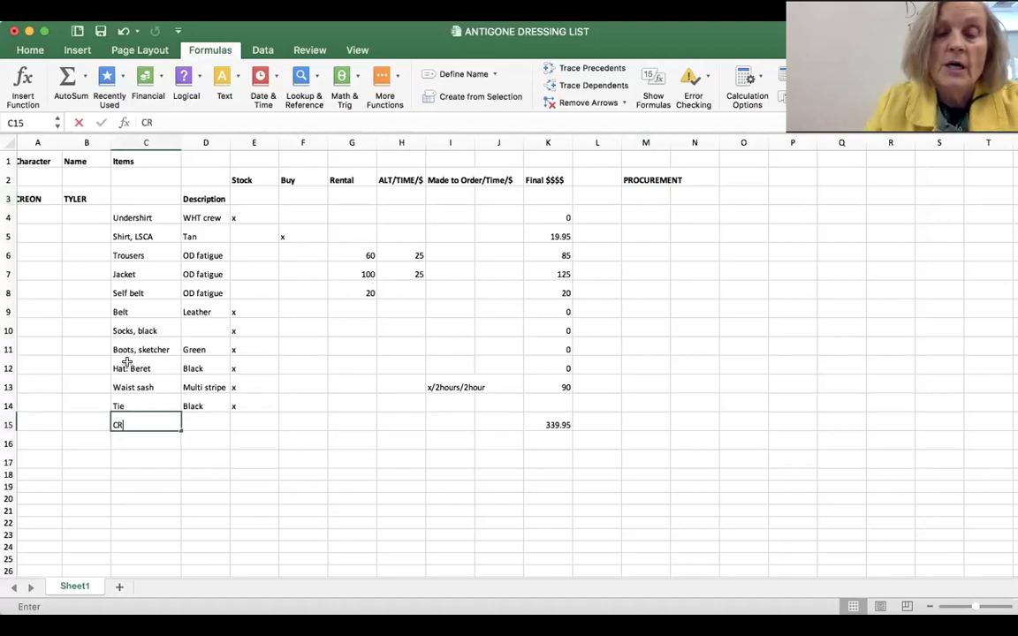
pyautogui.write("EON'S")
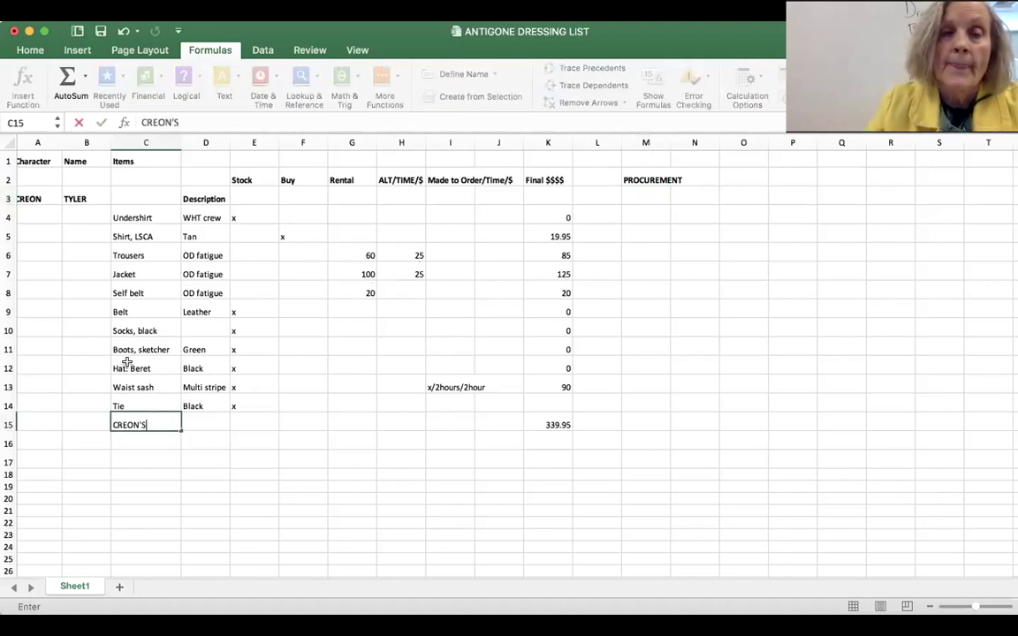
pyautogui.write(' O')
pyautogui.press('BackSpace')
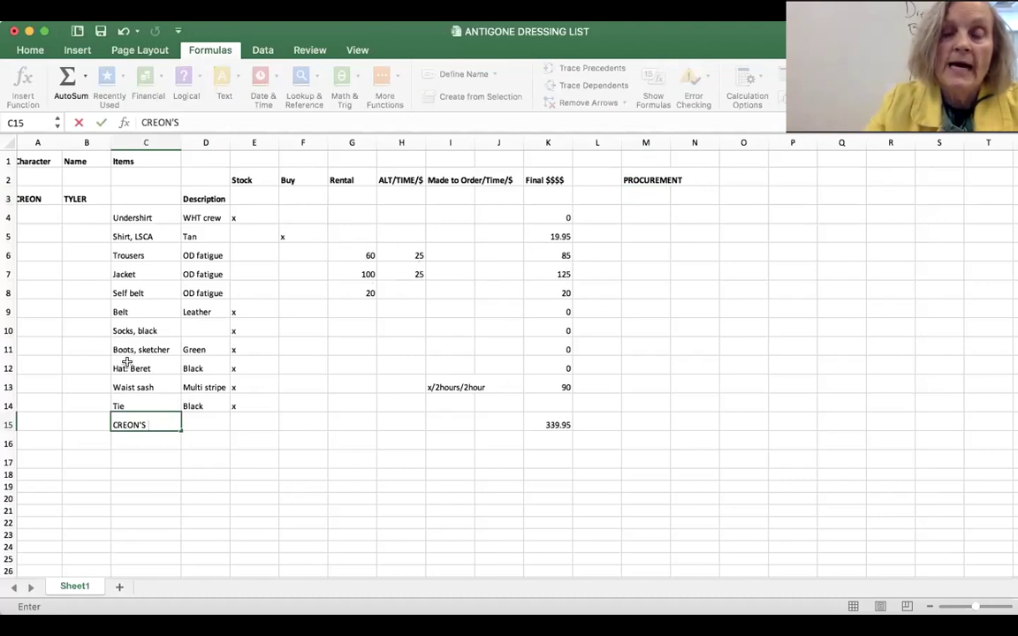
pyautogui.write('Pa')
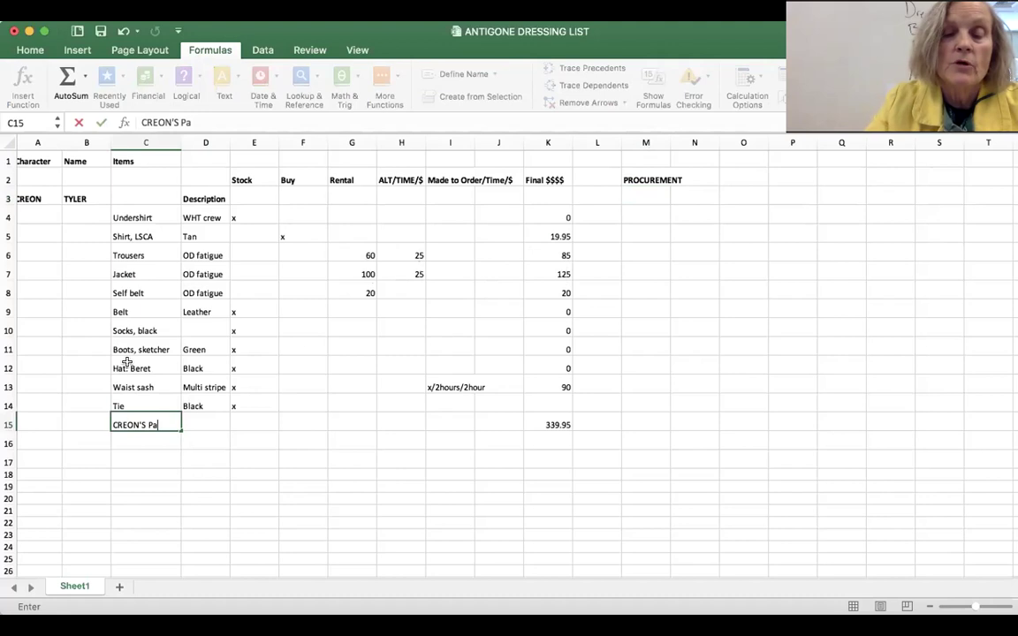
pyautogui.write('tch Order')
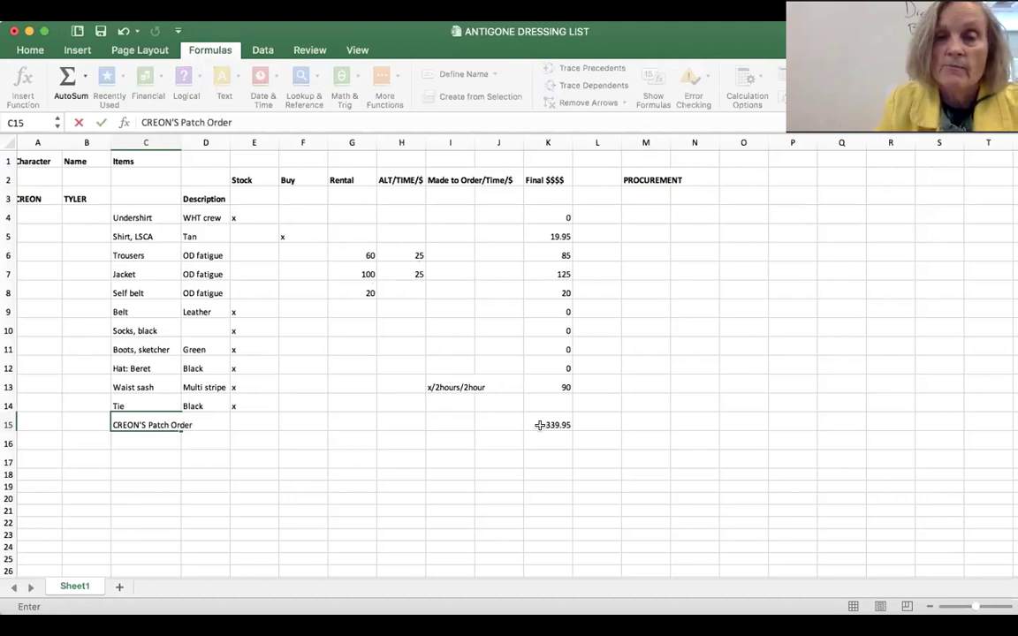
# Enter 20 in row 14 as both the made-to-order cost (I14) and the final cost (K14).
pyautogui.click(445, 400)
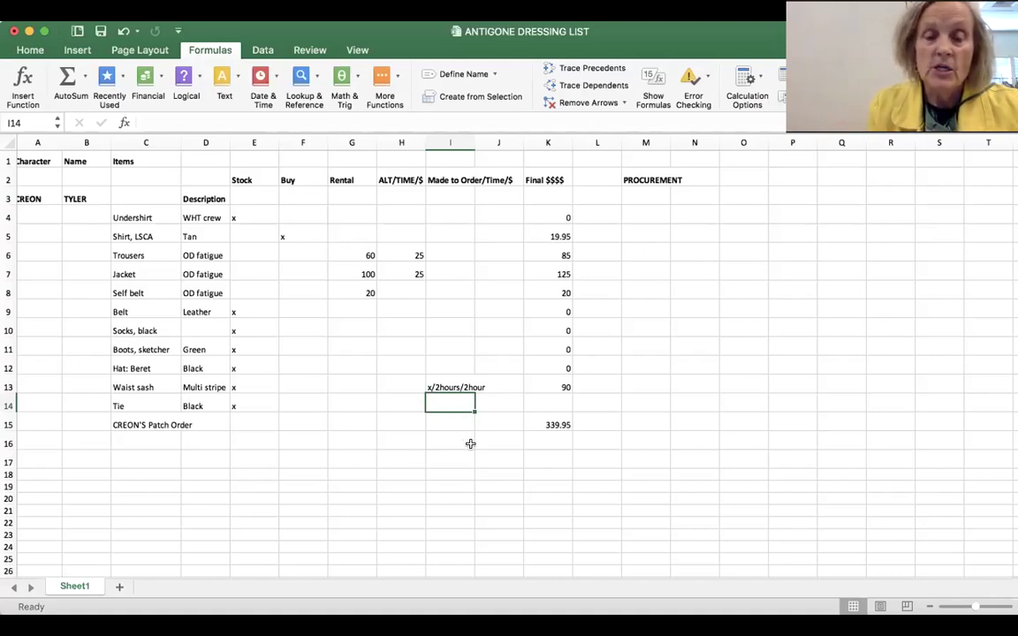
pyautogui.write('20')
pyautogui.click(562, 403)
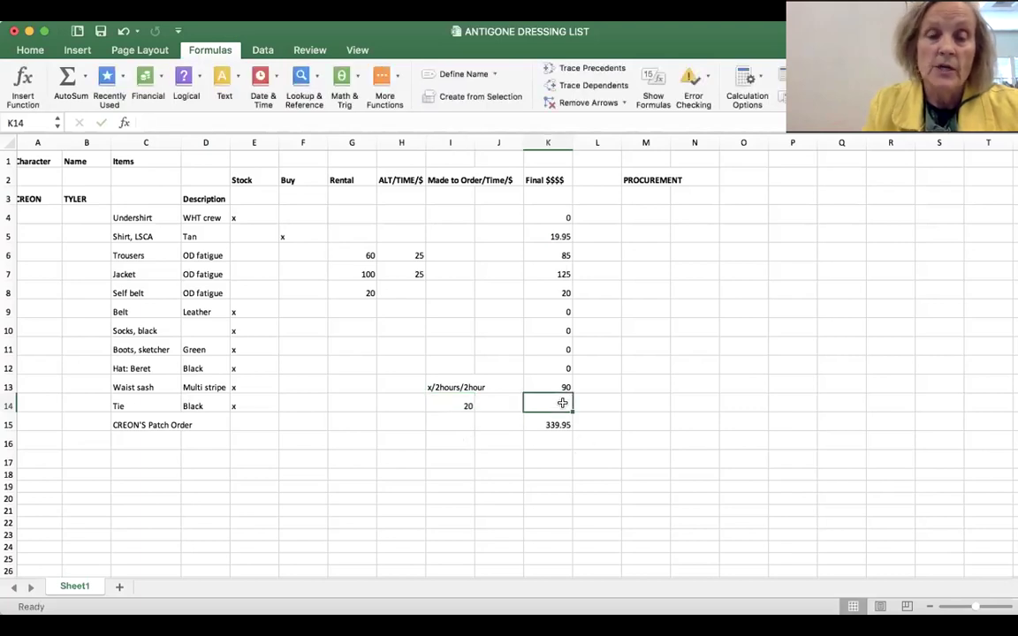
pyautogui.write('20')
pyautogui.press('Return')
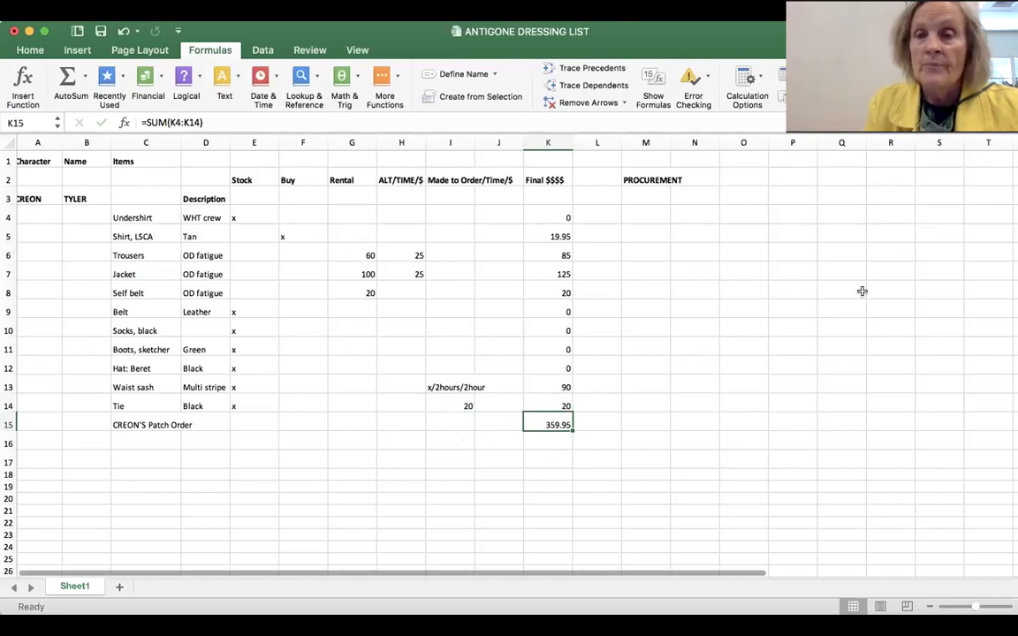
# Add the heading BUDGET in cell K1, above the Final $$$$ heading.
pyautogui.click(535, 161)
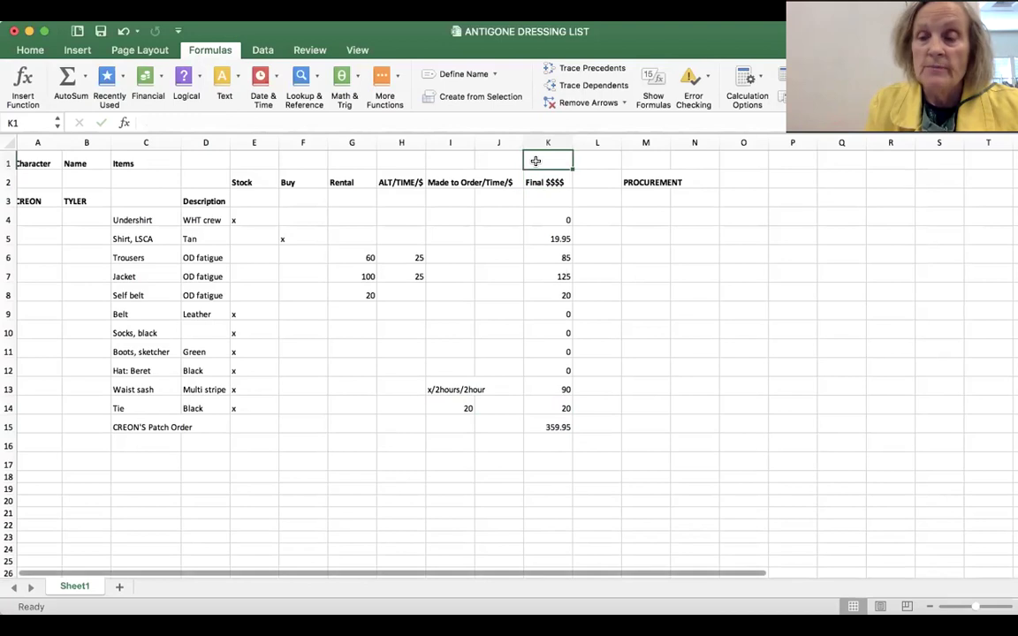
pyautogui.write('BUDGET')
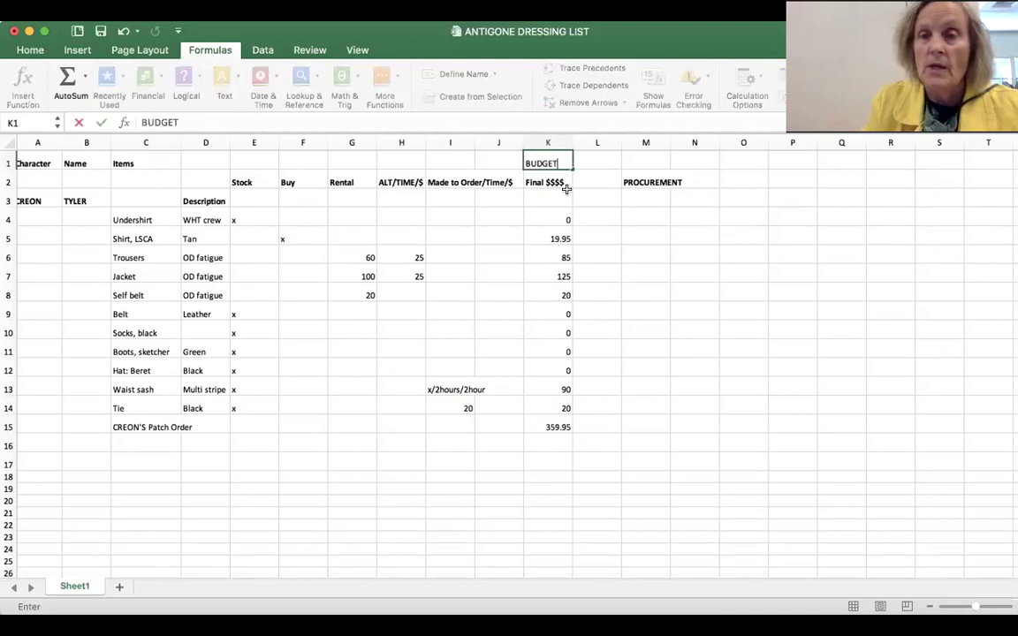
pyautogui.click(553, 161)
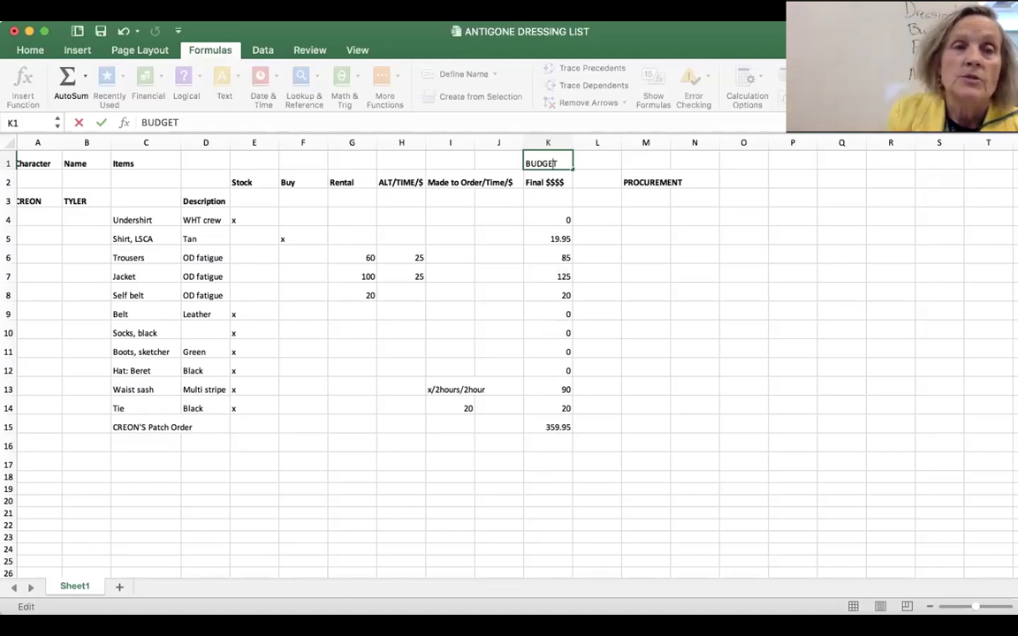
# Try to save a copy of the workbook as "ANTIGONE Budget:Procurement" in Excel Workbook (.xlsx) format.
pyautogui.click(32, 9)
pyautogui.click(88, 123)
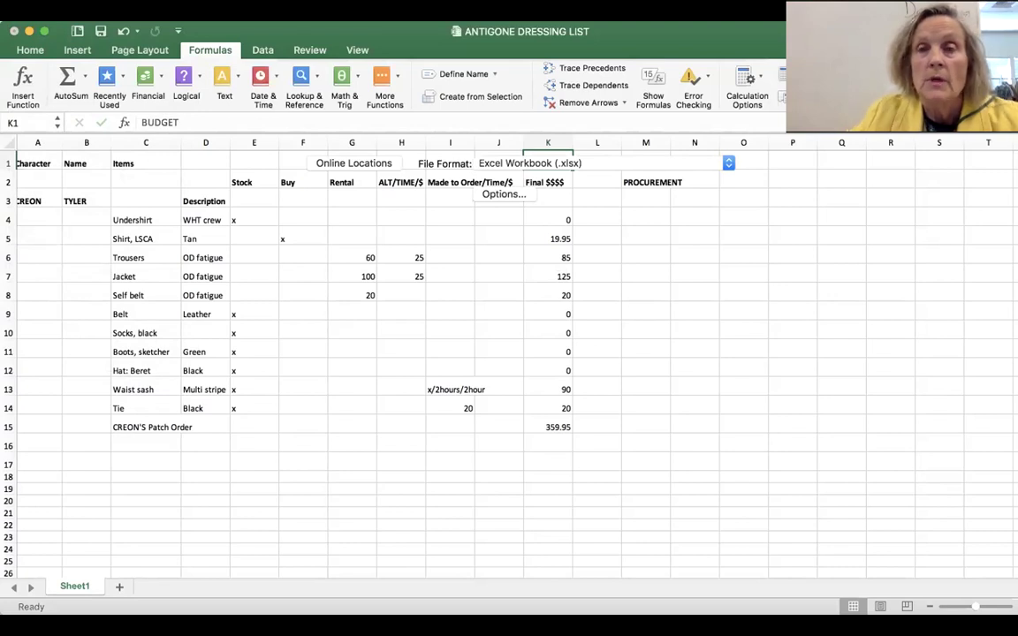
pyautogui.press('Return')
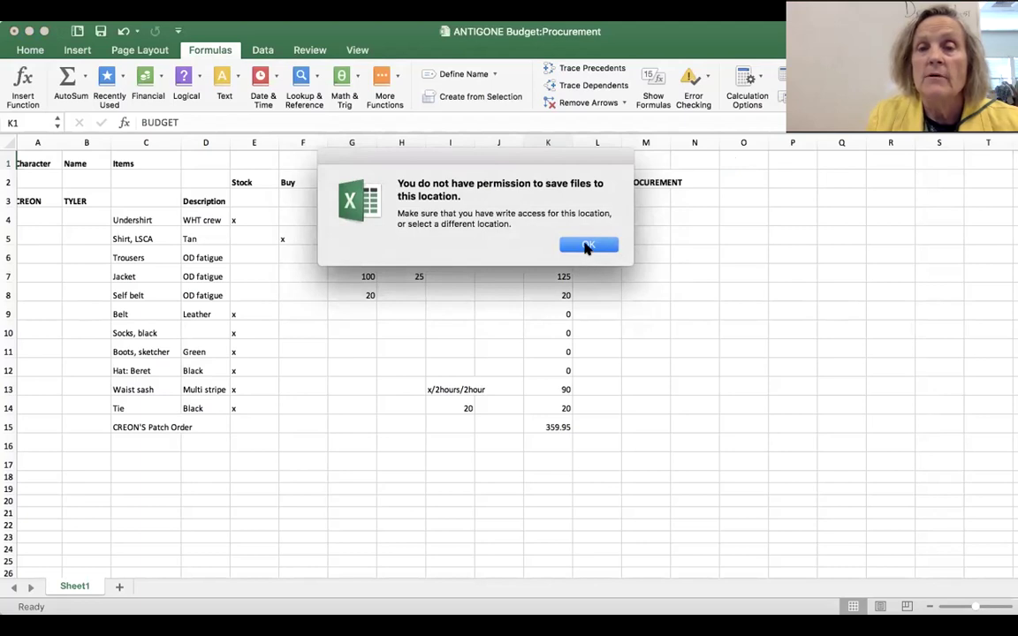
pyautogui.click(585, 246)
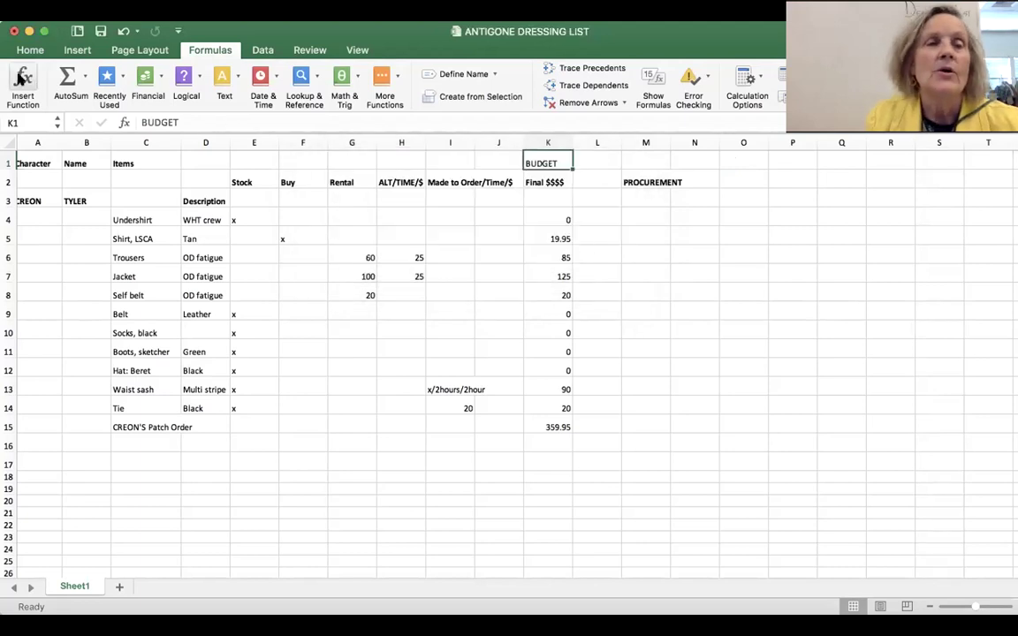